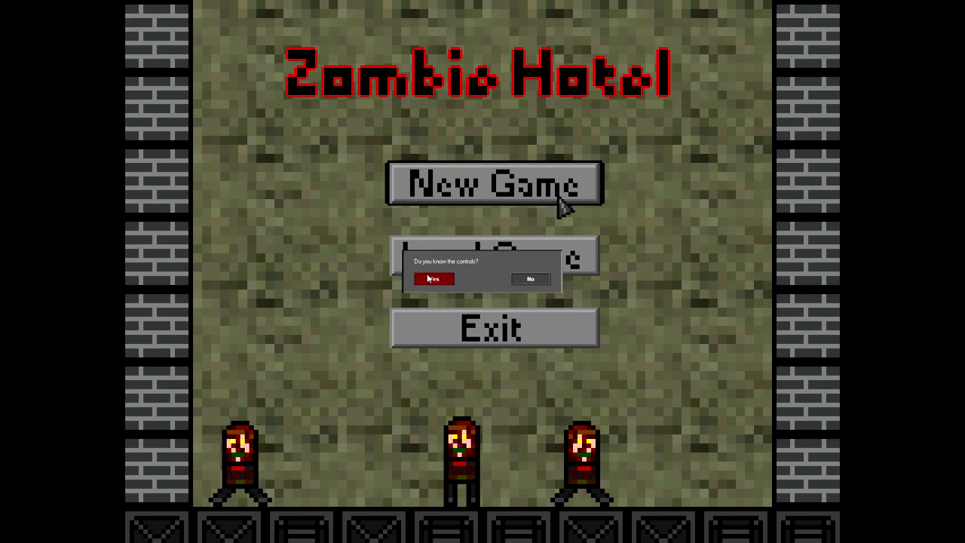
pyautogui.click(427, 279)
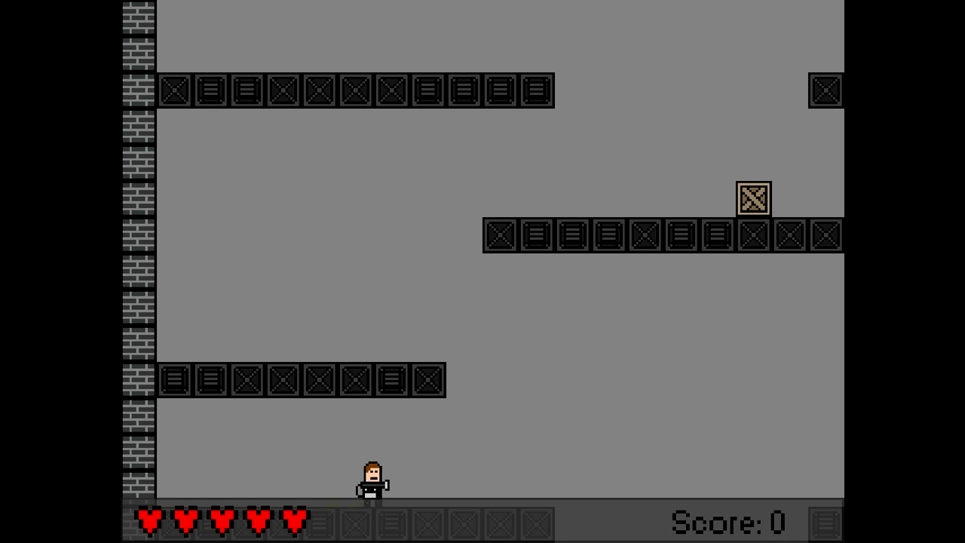
pyautogui.press('Right')
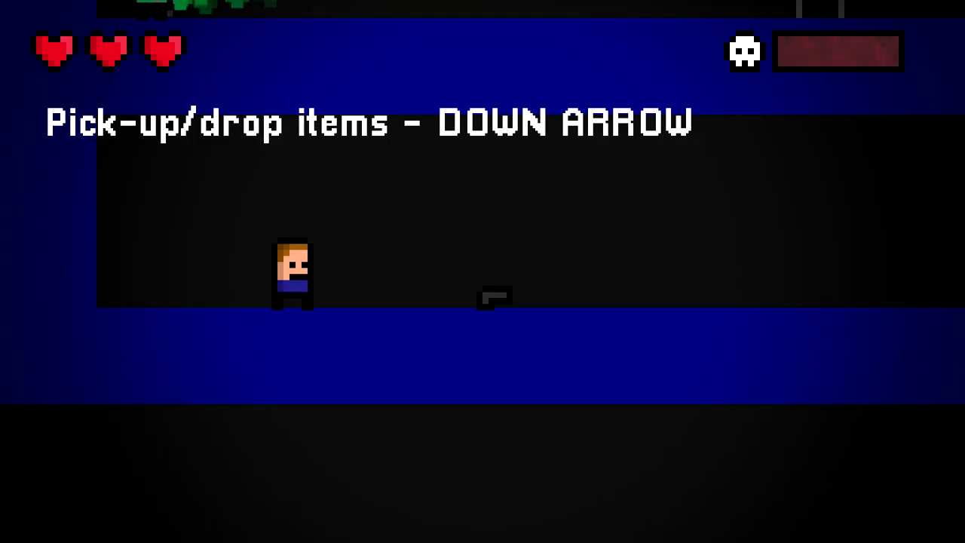
pyautogui.press('Right')
pyautogui.press('Down')
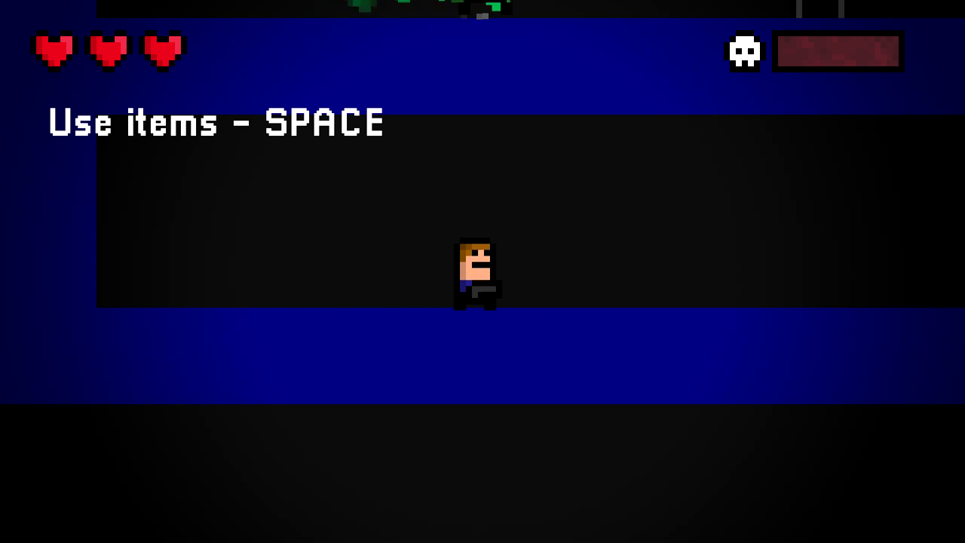
pyautogui.press('space')
pyautogui.press('Right')
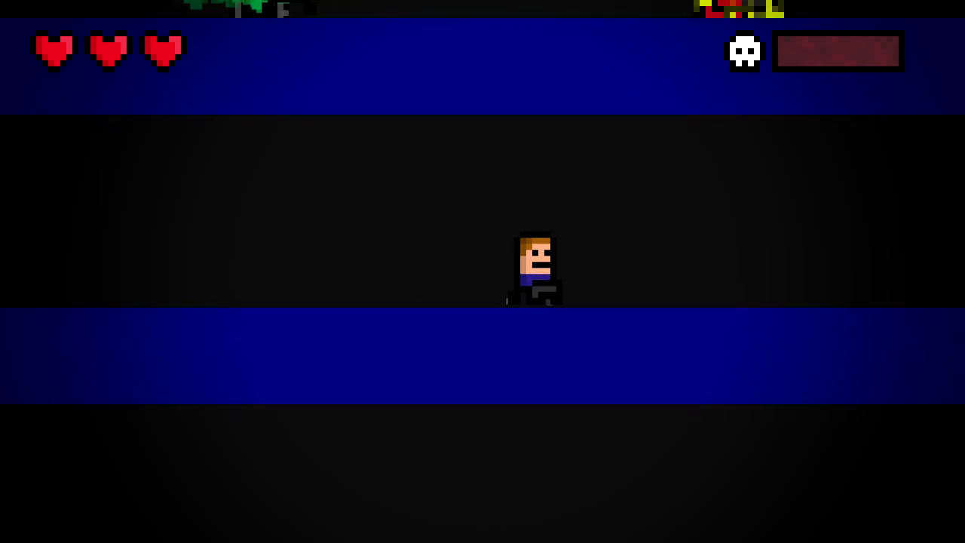
pyautogui.press('Right')
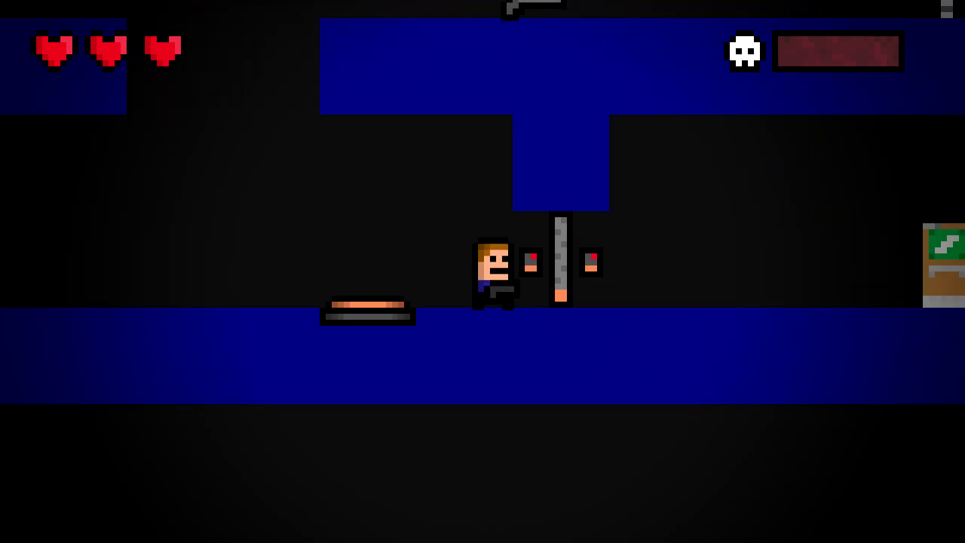
pyautogui.press('Left')
pyautogui.press('Up')
pyautogui.press('Right')
pyautogui.press('Right')
pyautogui.press('Up')
pyautogui.press('space')
pyautogui.press('Left')
pyautogui.press('space')
pyautogui.press('Left')
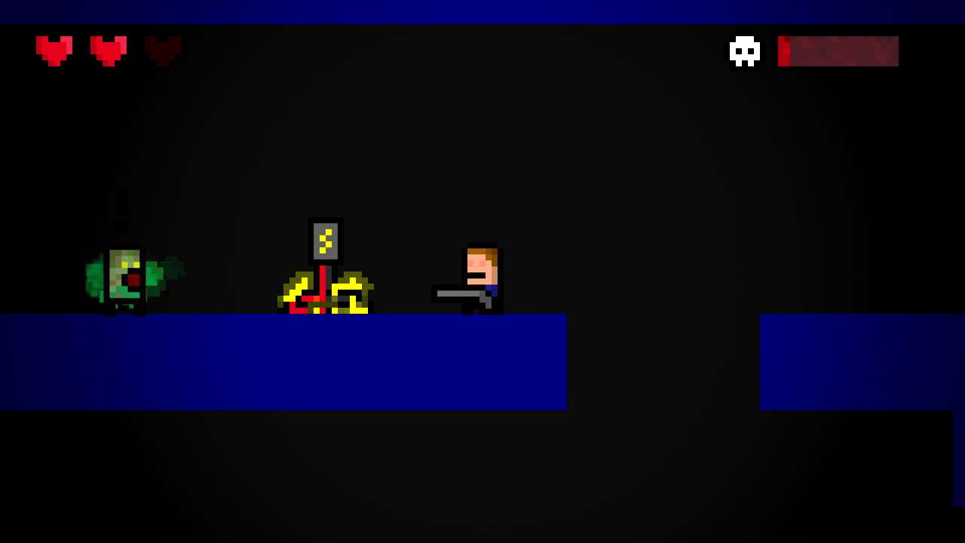
pyautogui.press('space')
pyautogui.press('Right')
pyautogui.press('Up')
pyautogui.press('Left')
pyautogui.press('Up')
pyautogui.press('Left')
pyautogui.press('Up')
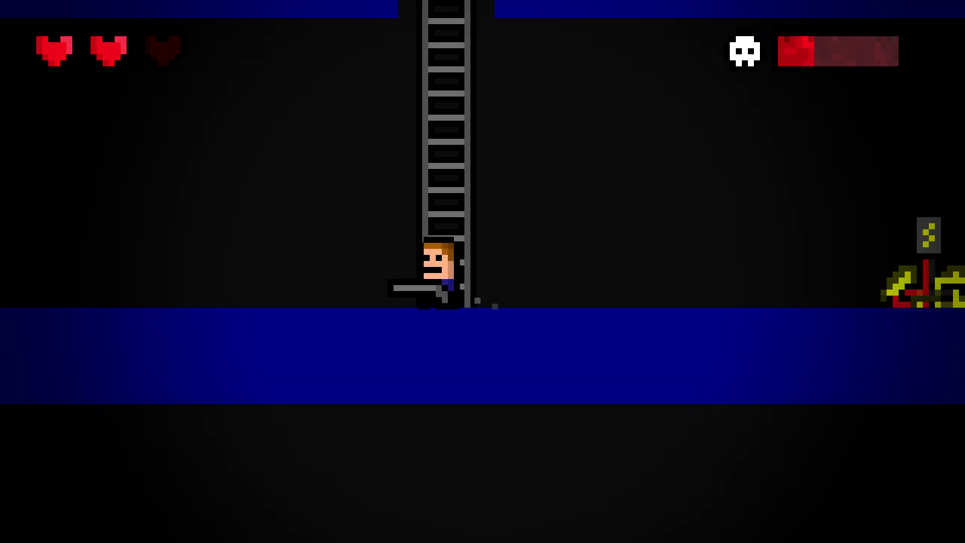
pyautogui.press('Right')
pyautogui.press('Up')
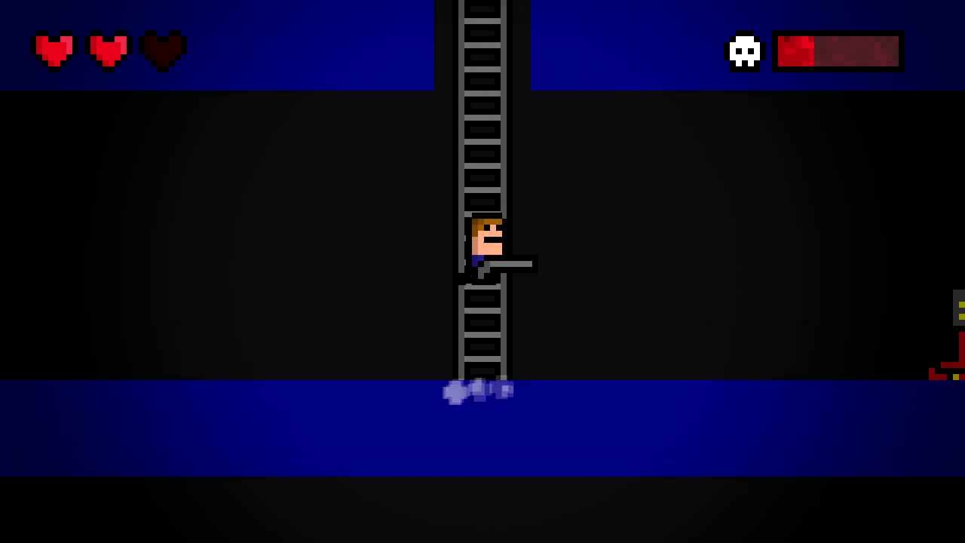
pyautogui.press('Up')
pyautogui.press('Left')
pyautogui.press('Right')
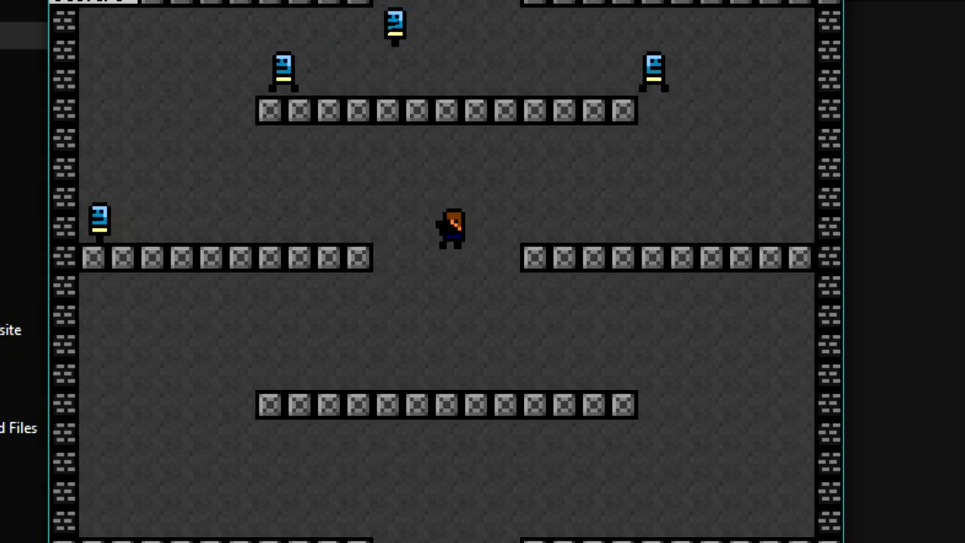
pyautogui.press('Up')
pyautogui.press('Left')
pyautogui.press('x')
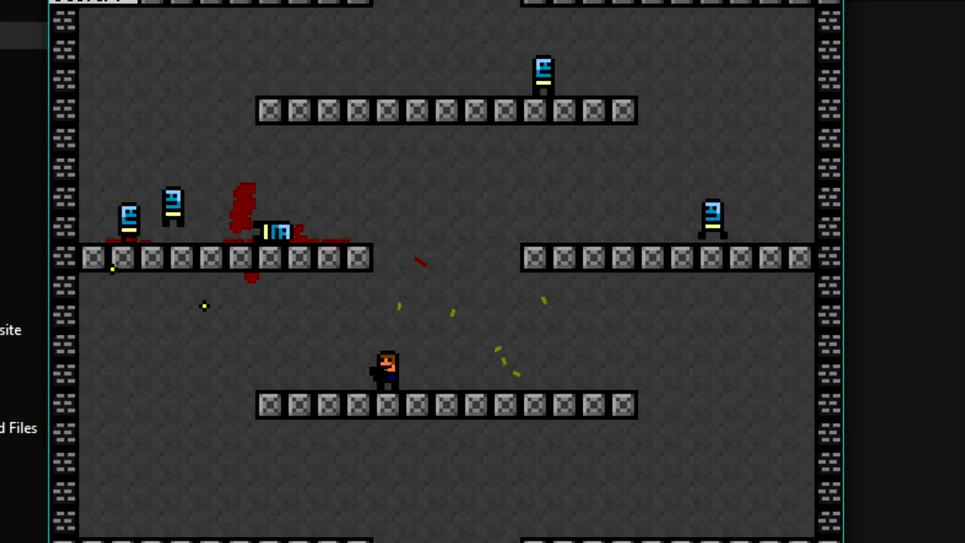
pyautogui.press('Up')
pyautogui.press('Left')
pyautogui.press('x')
pyautogui.press('Right')
pyautogui.press('x')
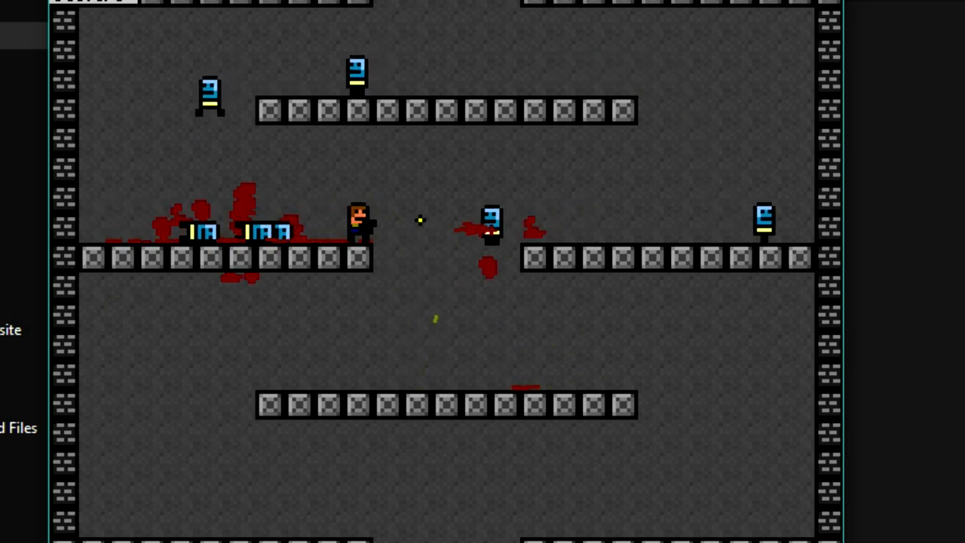
pyautogui.press('x')
pyautogui.press('Right')
pyautogui.press('Left')
pyautogui.press('x')
pyautogui.press('Up')
pyautogui.press('Left')
pyautogui.press('x')
pyautogui.press('x')
pyautogui.press('x')
pyautogui.press('x')
pyautogui.press('Left')
pyautogui.press('x')
pyautogui.press('x')
pyautogui.press('Right')
pyautogui.press('x')
pyautogui.press('x')
pyautogui.press('x')
pyautogui.press('x')
pyautogui.press('Left')
pyautogui.press('x')
pyautogui.press('x')
pyautogui.press('x')
pyautogui.press('x')
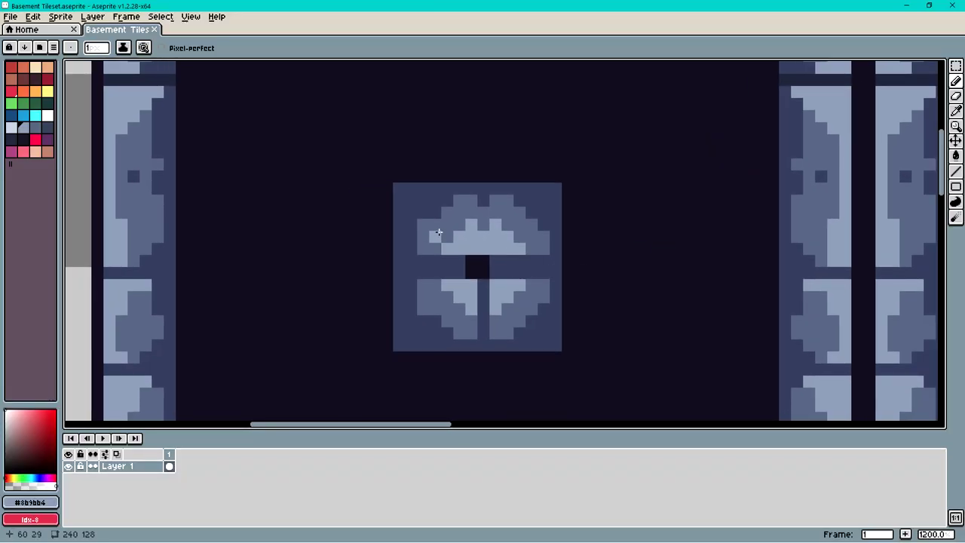
# Step: Inspect the small stone block and the surrounding wall tiles in the basement tileset sprite
pyautogui.scroll(-2, 629, 249)
pyautogui.moveTo(730, 250); pyautogui.dragTo(572, 224, button='middle')
pyautogui.scroll(-1, 602, 235)
pyautogui.scroll(-1, 607, 238)
pyautogui.moveTo(772, 274); pyautogui.dragTo(631, 240, button='middle')
pyautogui.scroll(-3, 631, 239)
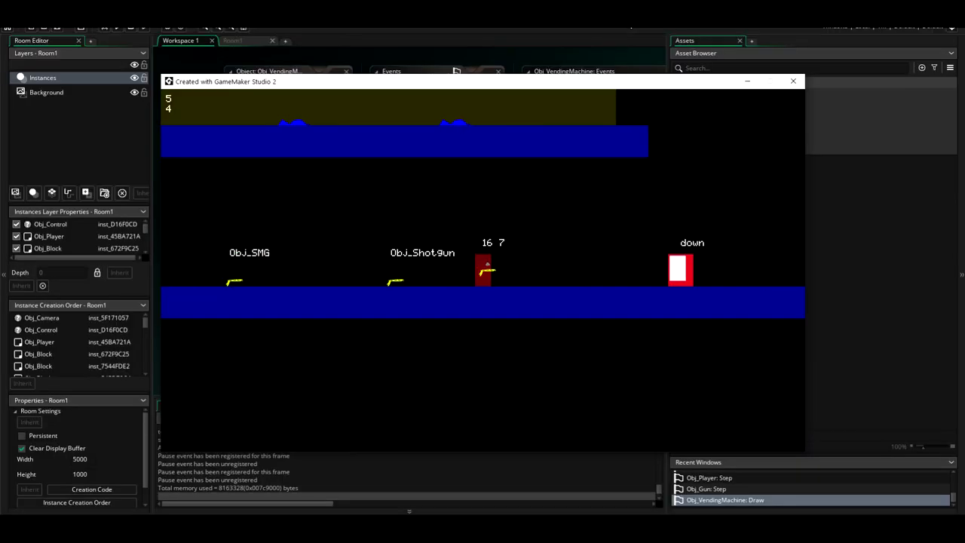
# Step: Play-test Room1 by running the player past the vending machine and the green enemies, crossing the raised blue platform
pyautogui.press('a')
pyautogui.press('d')
pyautogui.press('d')
pyautogui.press('Right')
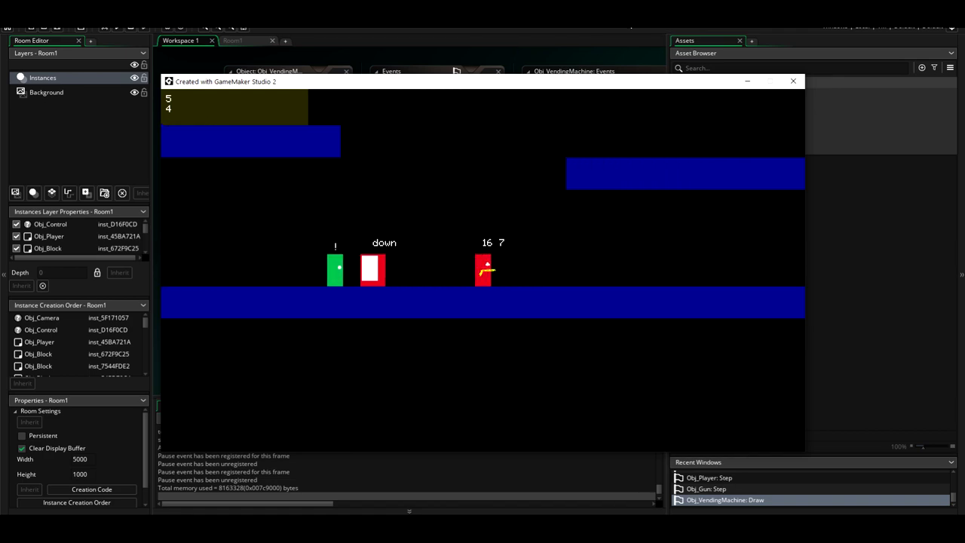
pyautogui.press('Right')
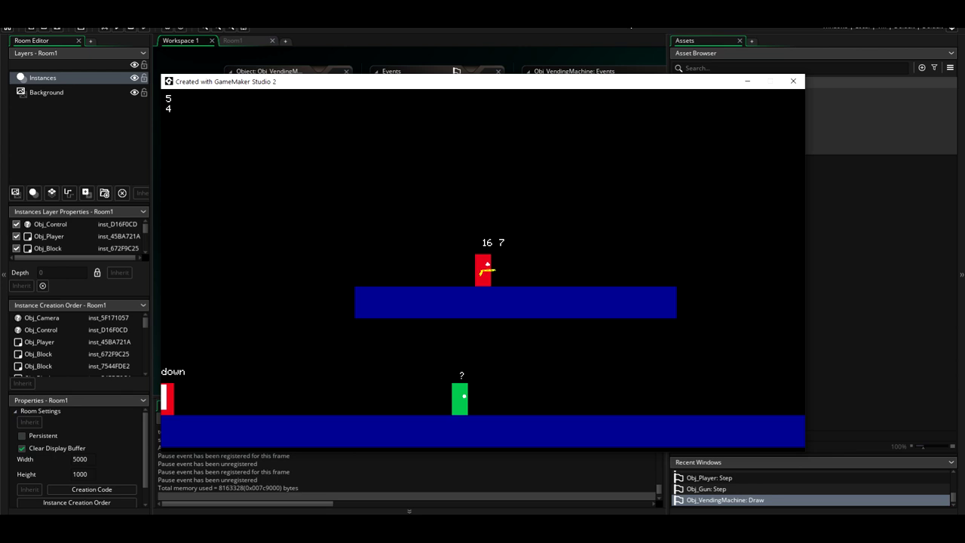
pyautogui.press('Right')
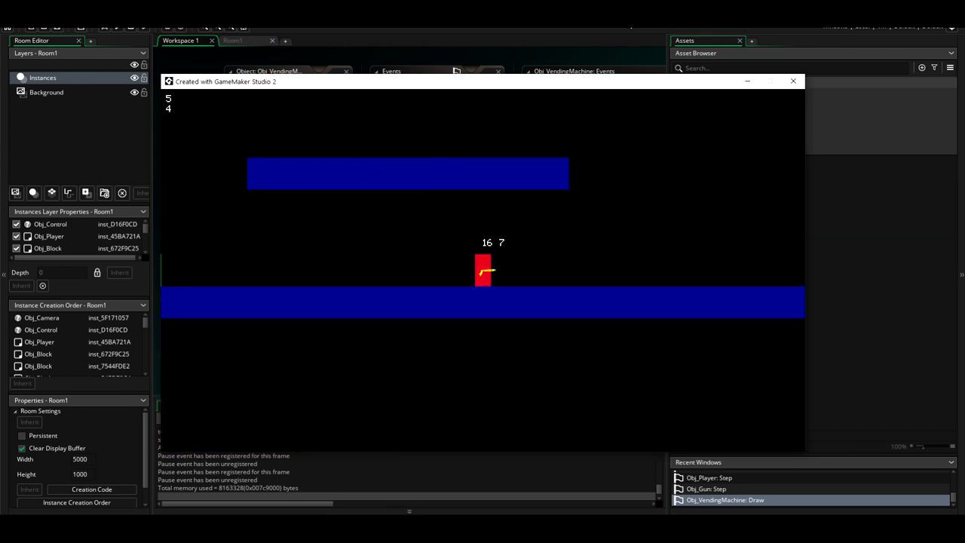
pyautogui.press('space')
pyautogui.press('Left')
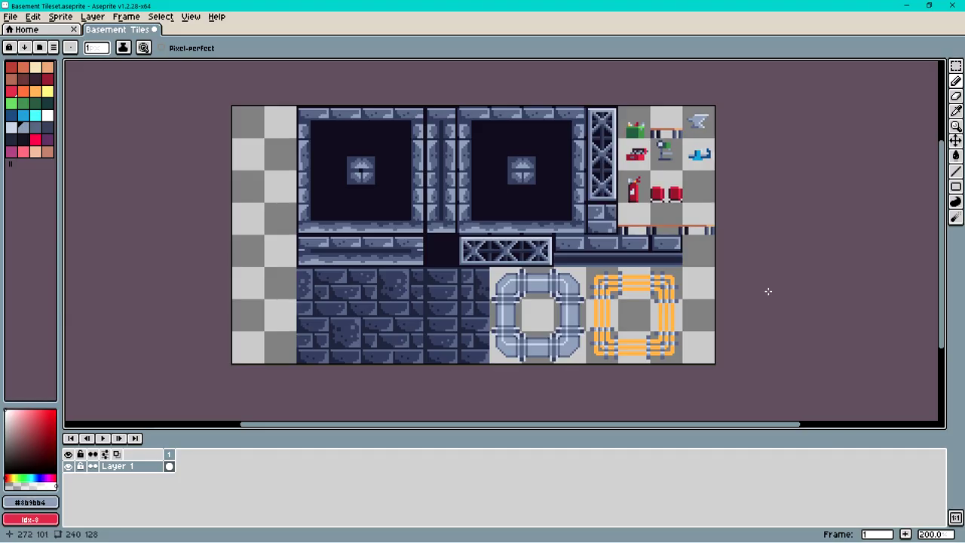
# Step: Examine the finished basement tileset, including the workshop props, tables, girders, grey pipes, orange pipes and brick background
pyautogui.scroll(3, 768, 291)
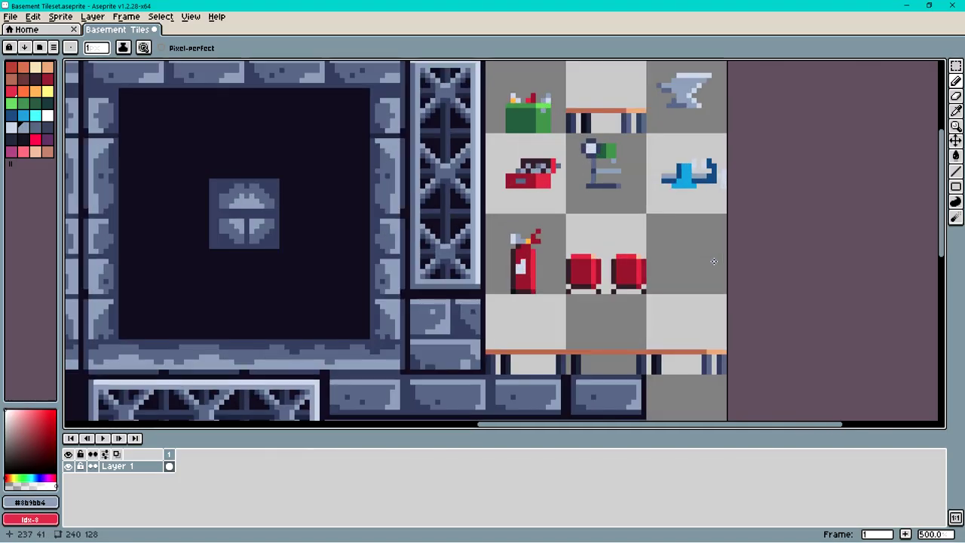
pyautogui.scroll(-6, 712, 293)
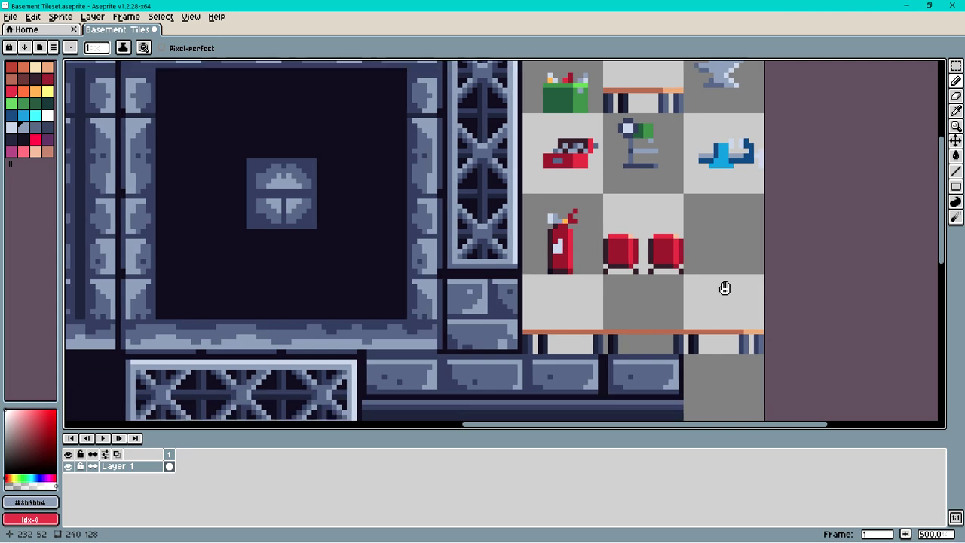
pyautogui.scroll(-2, 738, 254)
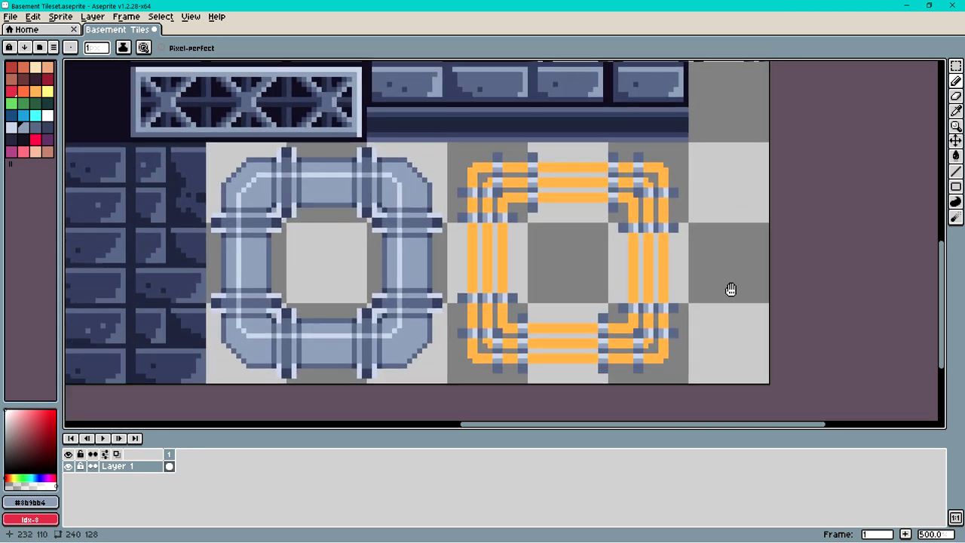
pyautogui.moveTo(609, 230); pyautogui.dragTo(830, 239, button='middle')
pyautogui.moveTo(512, 228); pyautogui.dragTo(698, 235, button='middle')
pyautogui.moveTo(789, 134); pyautogui.dragTo(593, 286, button='middle')
pyautogui.scroll(-2, 592, 287)
pyautogui.moveTo(749, 170); pyautogui.dragTo(736, 181, button='middle')
pyautogui.moveTo(703, 276); pyautogui.dragTo(722, 267, button='middle')
pyautogui.scroll(-1, 722, 267)
pyautogui.moveTo(770, 226); pyautogui.dragTo(734, 213, button='middle')
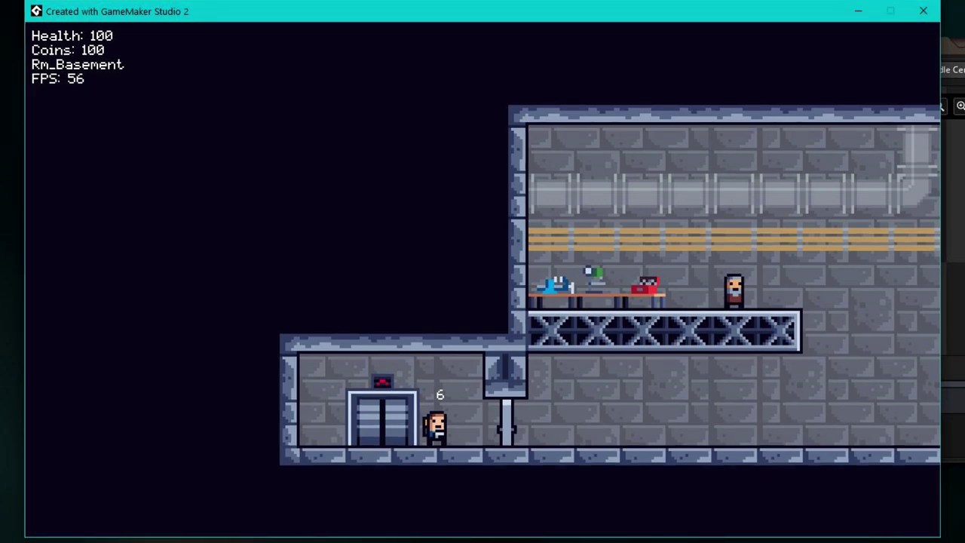
# Step: Move the player from the elevator through the basement door and up to the worktable beside the old man on the girder platform
pyautogui.press('Right')
pyautogui.press('Right')
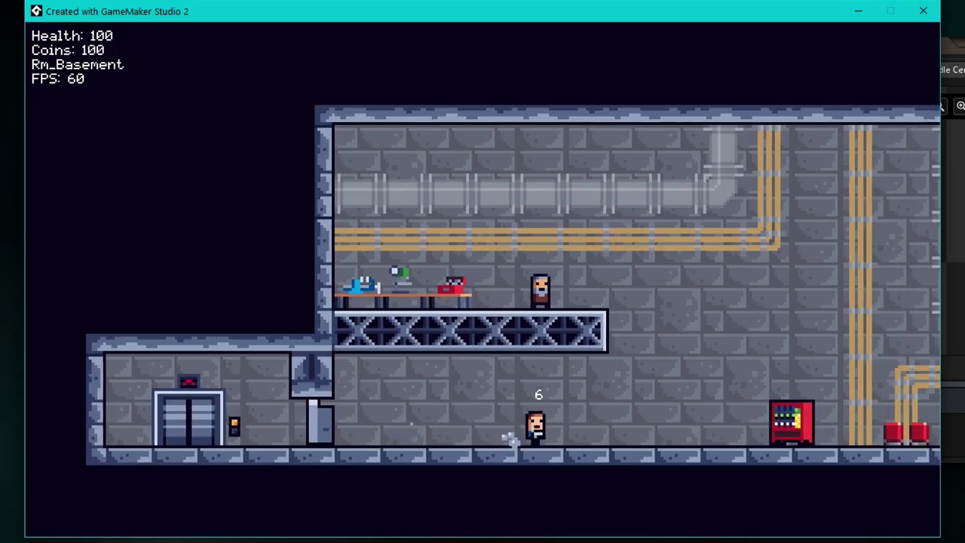
pyautogui.press('Right')
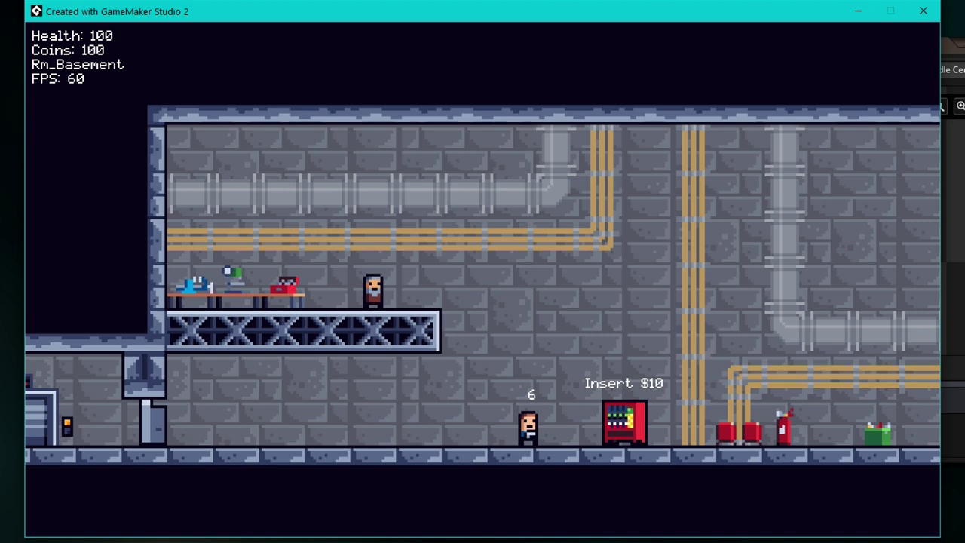
pyautogui.press('Left')
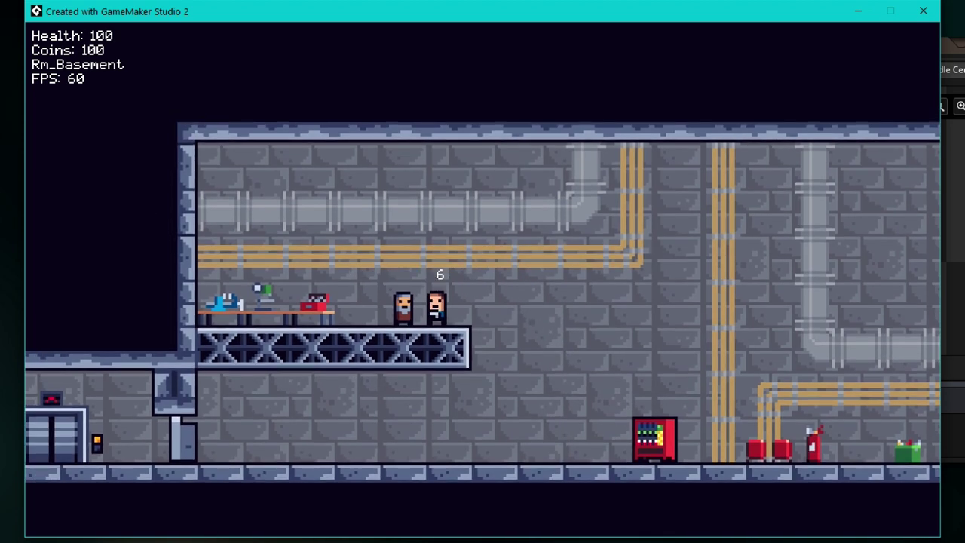
pyautogui.press('Left')
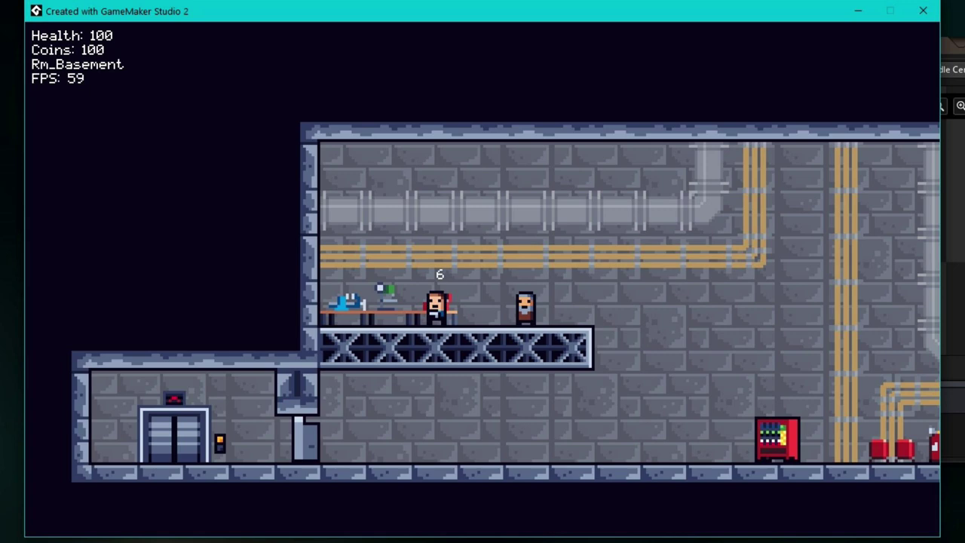
pyautogui.press('Right')
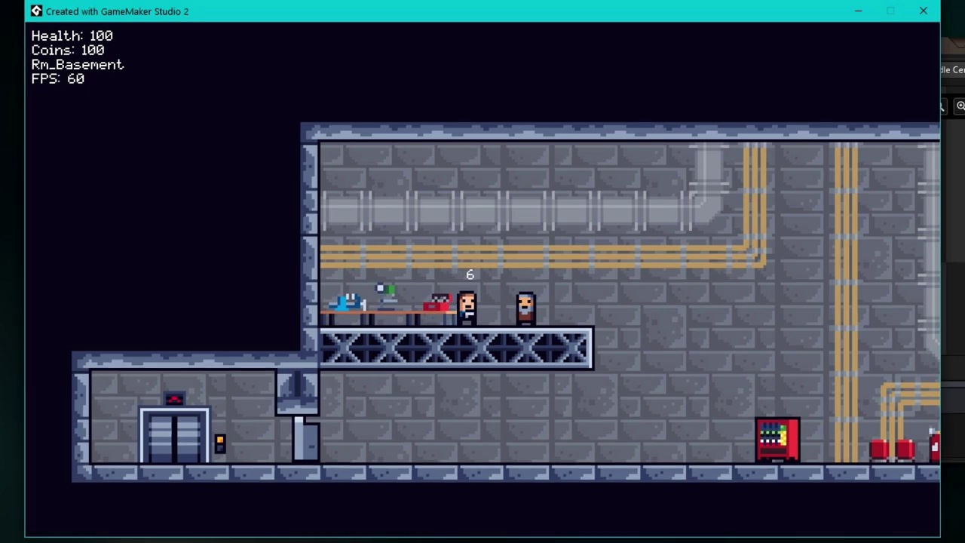
# Step: Buy from the basement vending machine for $10 and pick up the SMG from the dispensed weapons
pyautogui.press('Right')
pyautogui.press('Right')
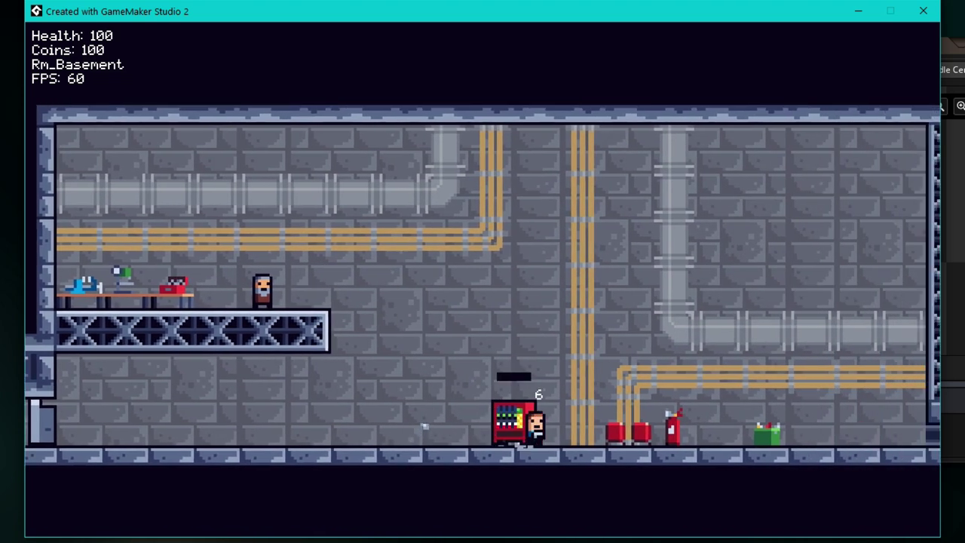
pyautogui.press('Left')
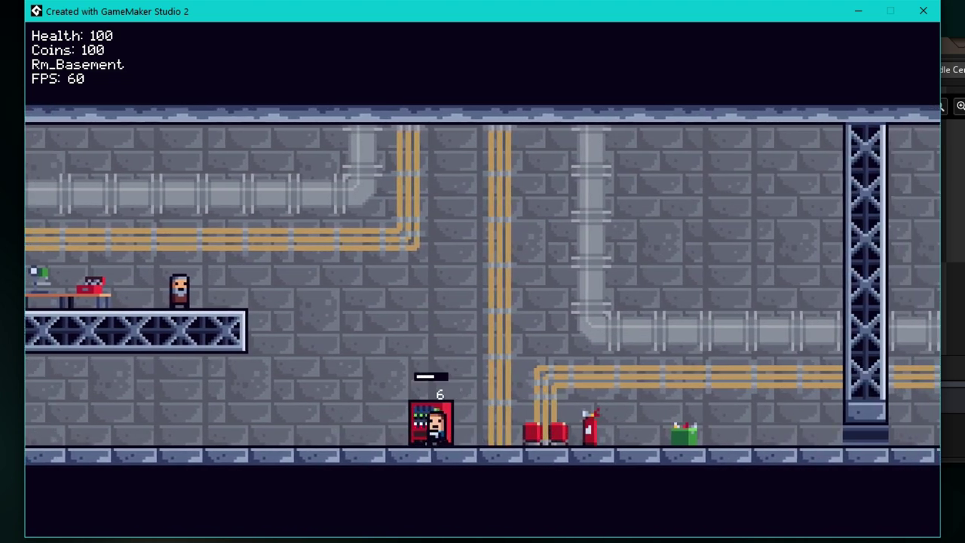
pyautogui.press('Left')
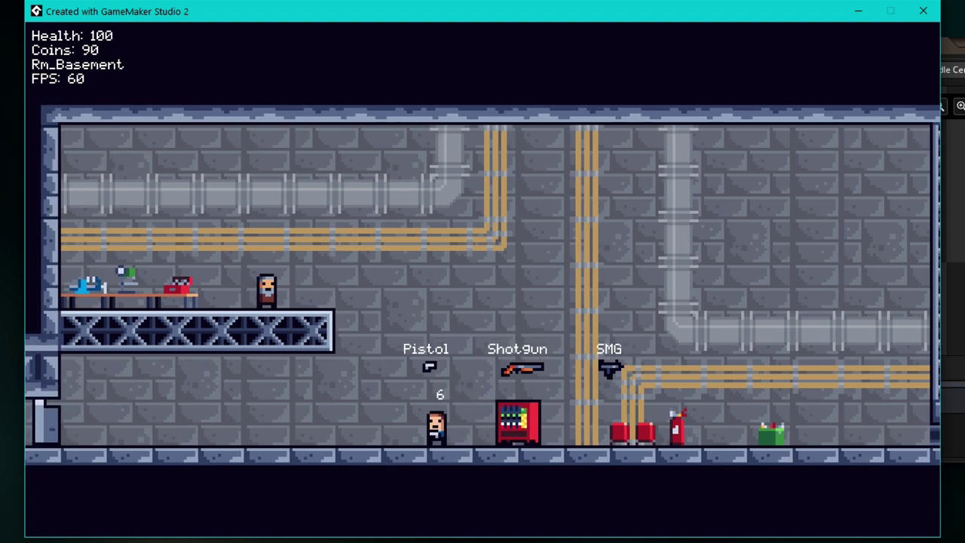
pyautogui.press('Right')
pyautogui.press('Right')
pyautogui.press('space')
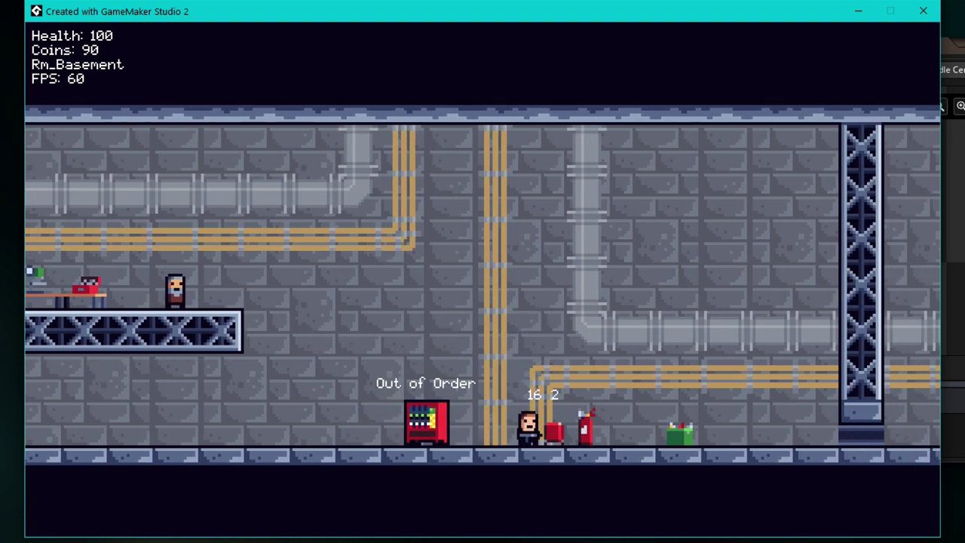
# Step: Test-fire the SMG toward the basement door, then run the player past the girder column toward the lockers
pyautogui.press('Left')
pyautogui.press('x')
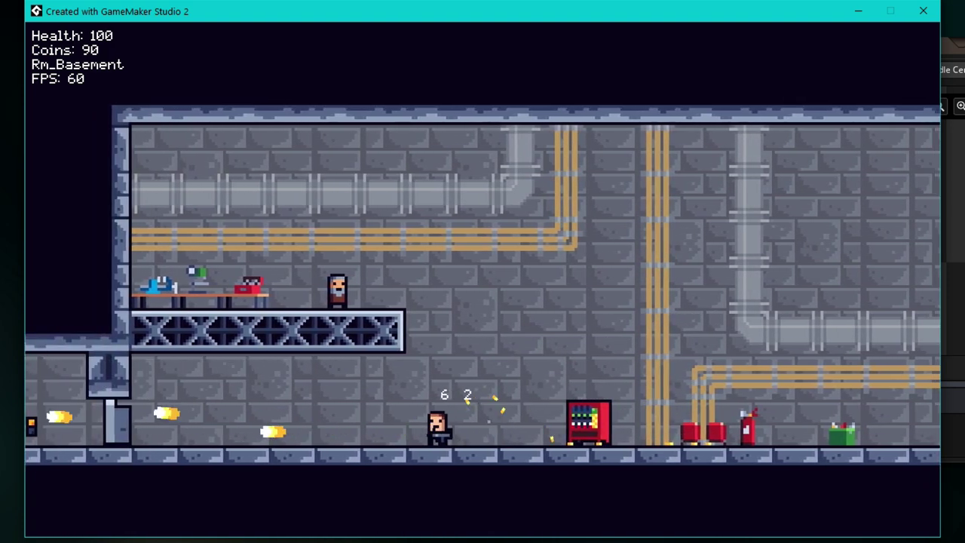
pyautogui.press('Right')
pyautogui.press('x')
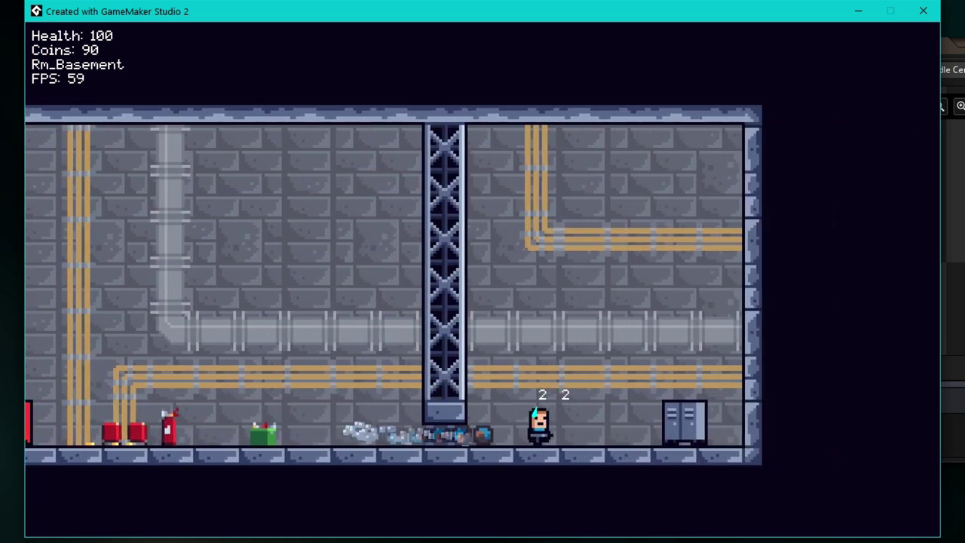
# Step: Run the player back under the girder column, use the lockers at the basement's far end and return past the vending machine
pyautogui.press('Left')
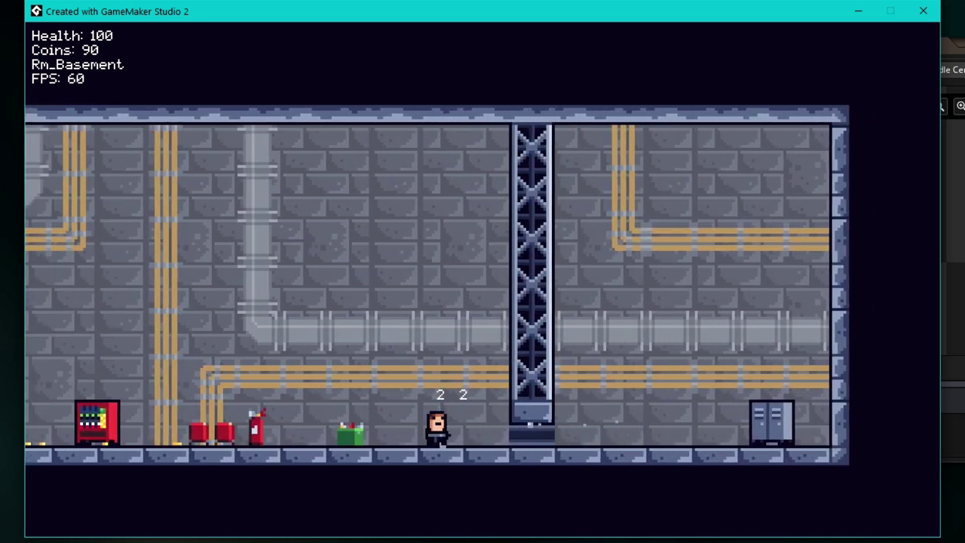
pyautogui.press('Right')
pyautogui.press('Right')
pyautogui.press('Right')
pyautogui.press('Up')
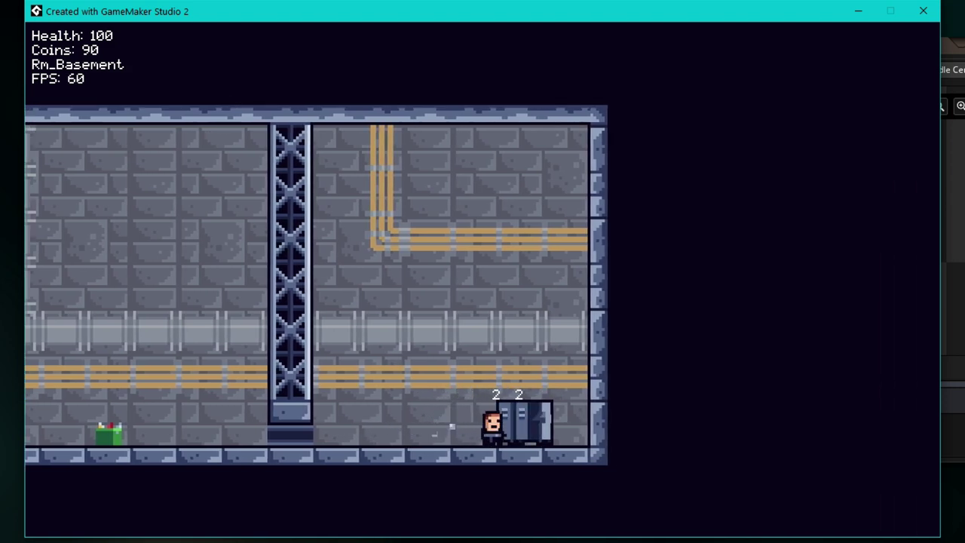
pyautogui.press('Left')
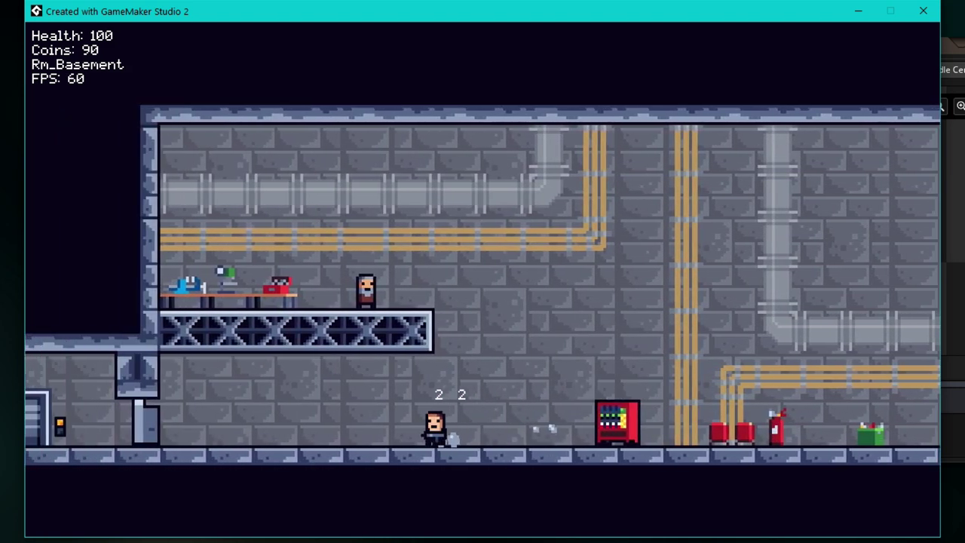
# Step: Run and jump the player around the vending machine and girder platform, then leave the basement for Rm_1
pyautogui.press('Left')
pyautogui.press('Right')
pyautogui.press('space')
pyautogui.press('Left')
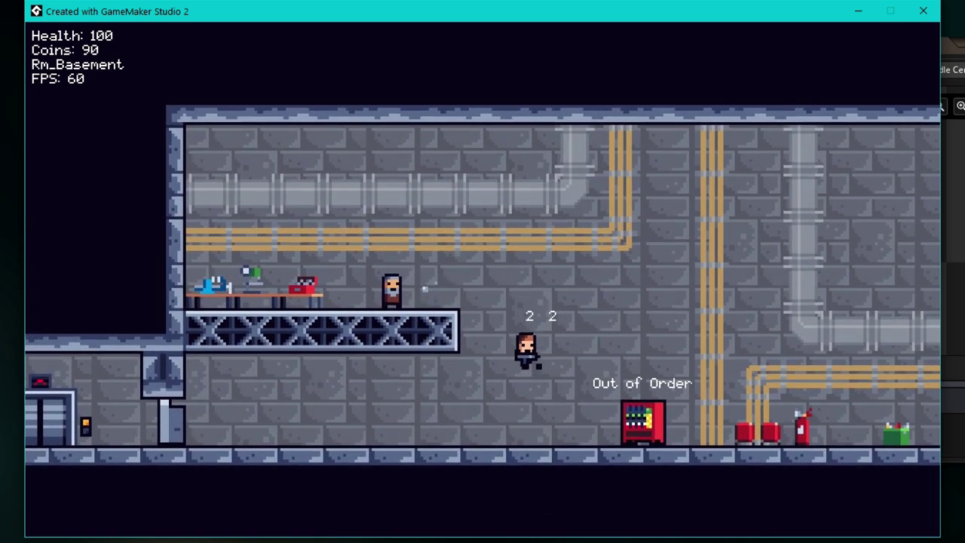
pyautogui.press('Right')
pyautogui.press('space')
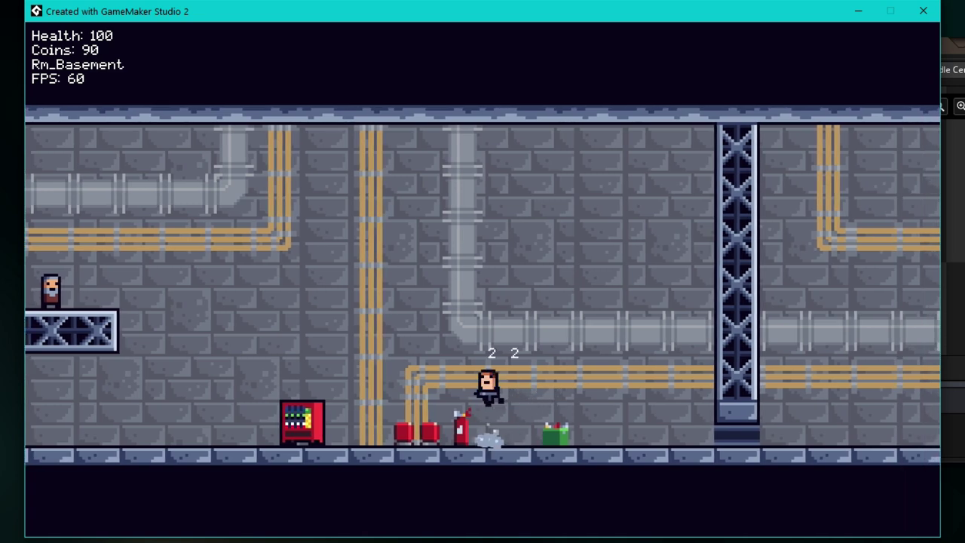
pyautogui.press('Left')
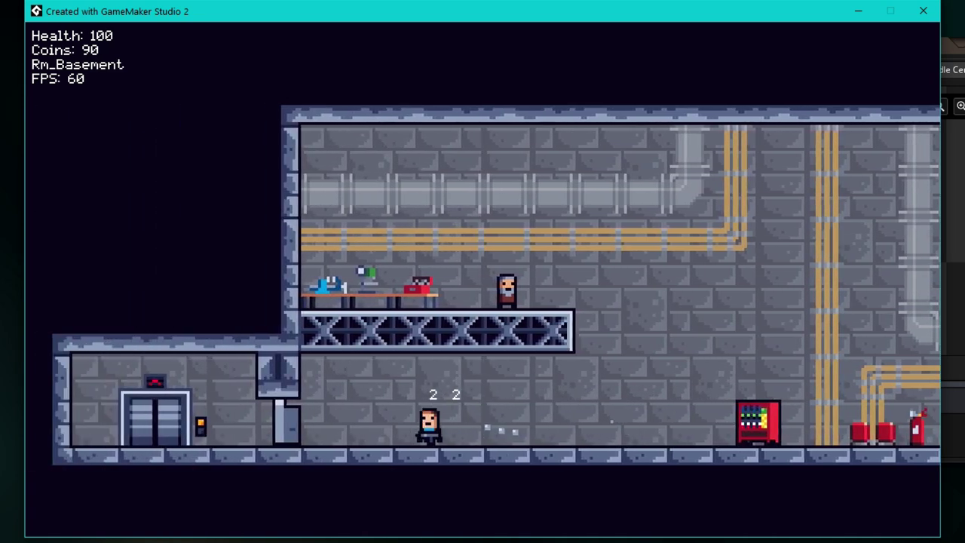
pyautogui.press('Return')
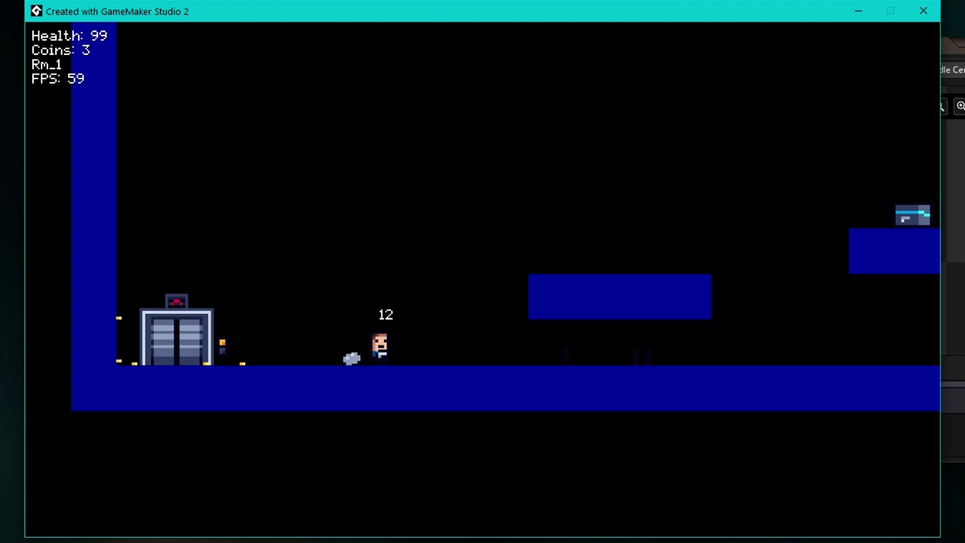
# Step: Jump the player across the blue platforms in Rm_1 and take the gun from the chest on the upper one
pyautogui.press('Right')
pyautogui.press('Up')
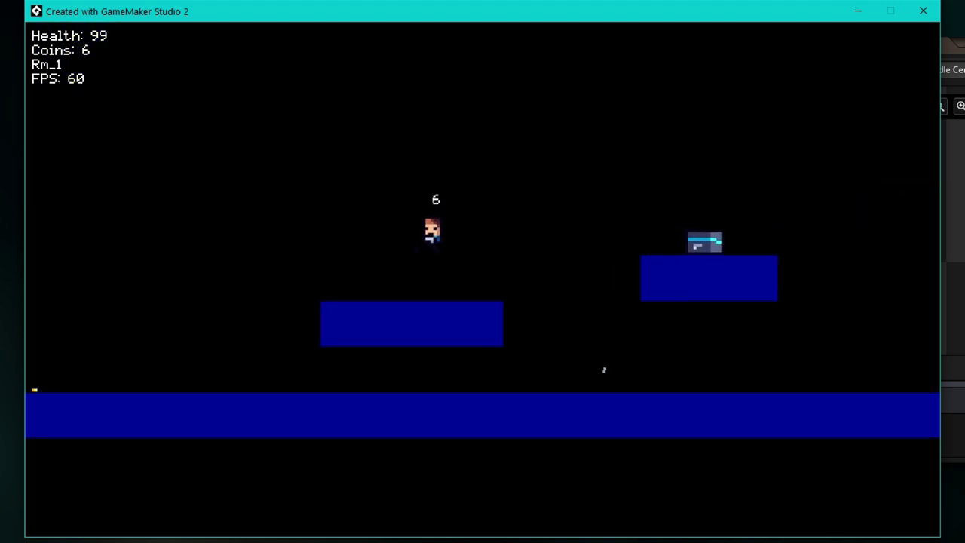
pyautogui.press('Up')
pyautogui.press('Right')
pyautogui.press('Up')
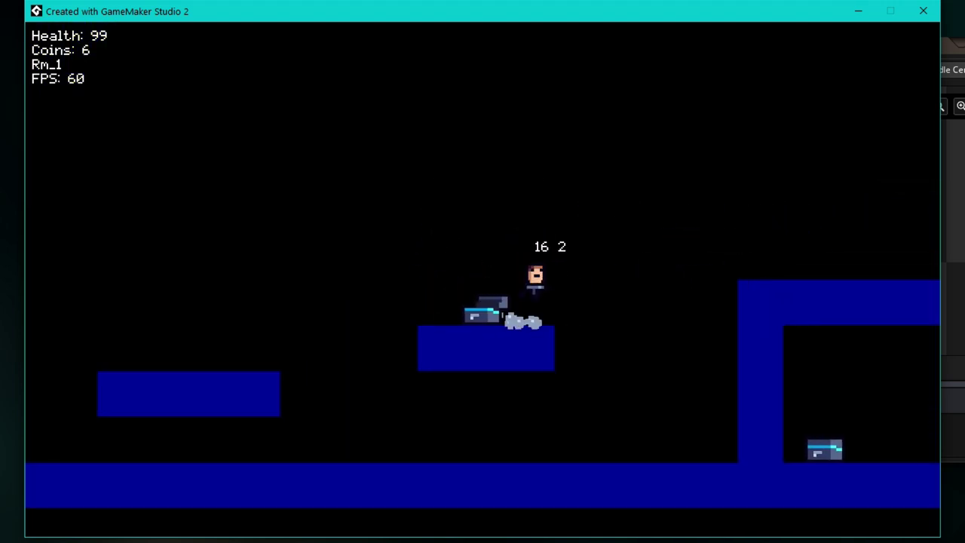
pyautogui.press('Right')
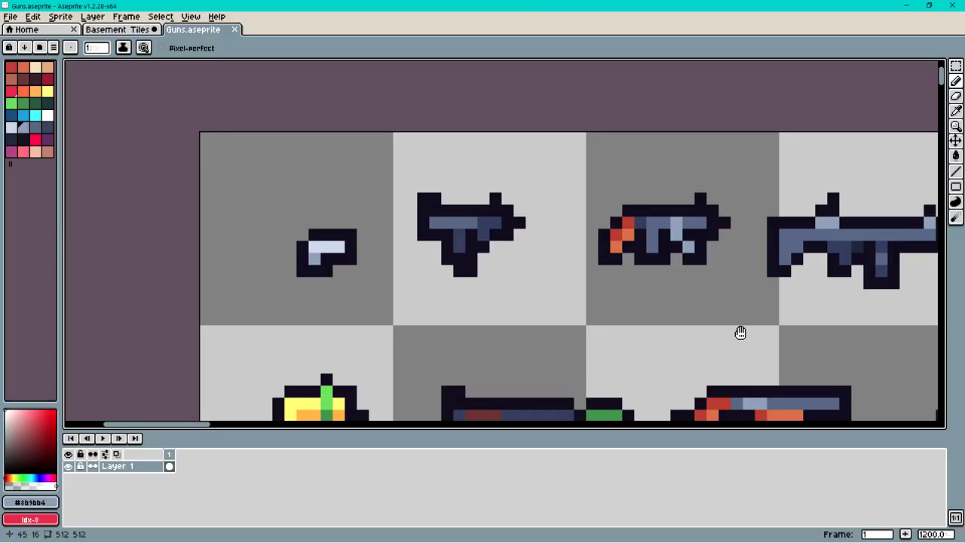
# Step: Switch to Aseprite and look over the rows of gun sprites in Guns.aseprite
pyautogui.hscroll(5, 739, 329)
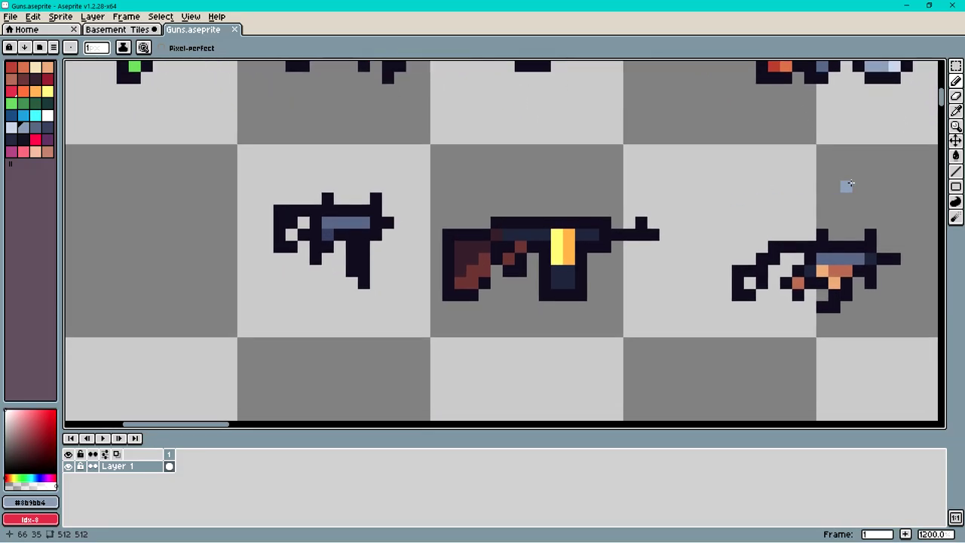
pyautogui.moveTo(857, 186); pyautogui.dragTo(607, 181, button='middle')
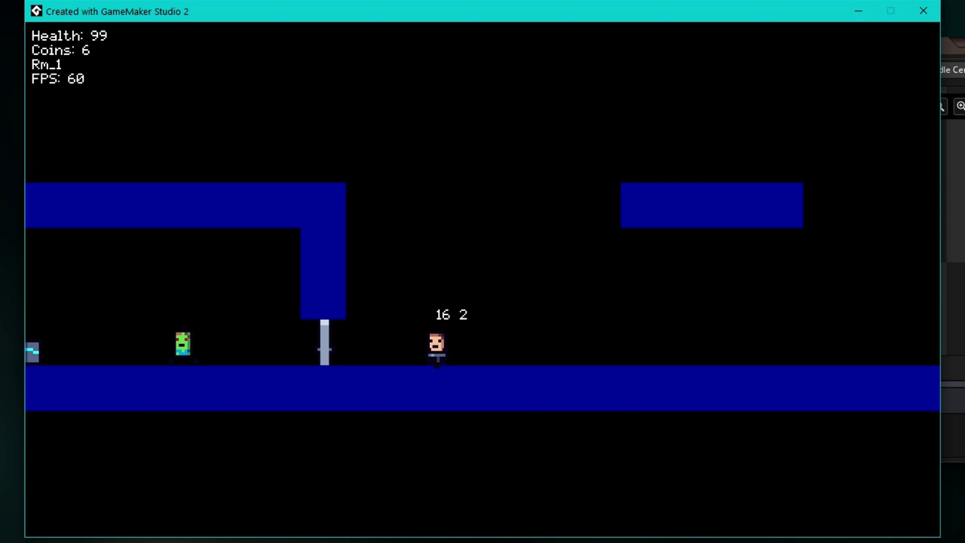
# Step: Shoot through the door of the walled room at the zombie, then enter and open the weapon chest inside
pyautogui.press('space')
pyautogui.press('space')
pyautogui.press('space')
pyautogui.press('space')
pyautogui.press('space')
pyautogui.press('space')
pyautogui.press('space')
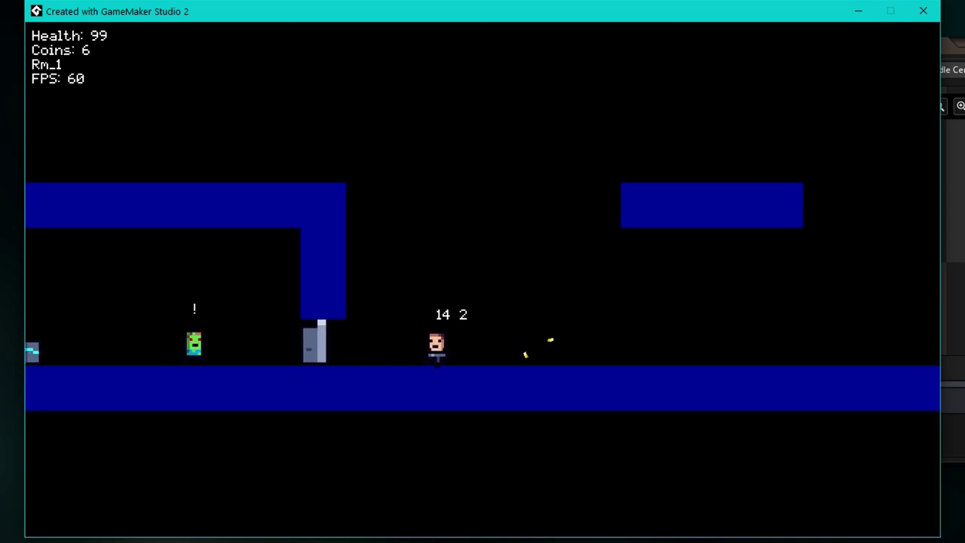
pyautogui.press('Left')
pyautogui.press('Left')
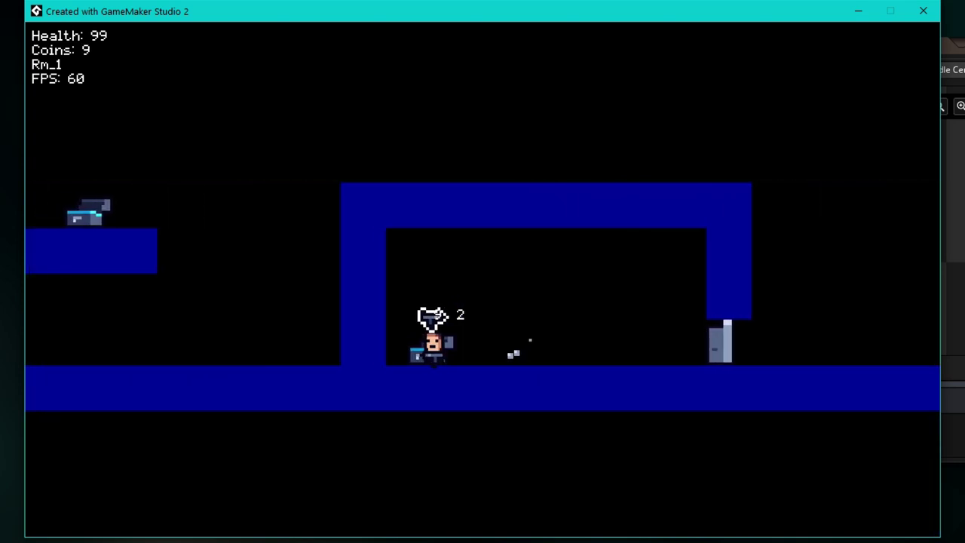
# Step: Run the player out to the green pool's edge, then double back and jump up toward the floating platforms
pyautogui.press('Right')
pyautogui.press('Up')
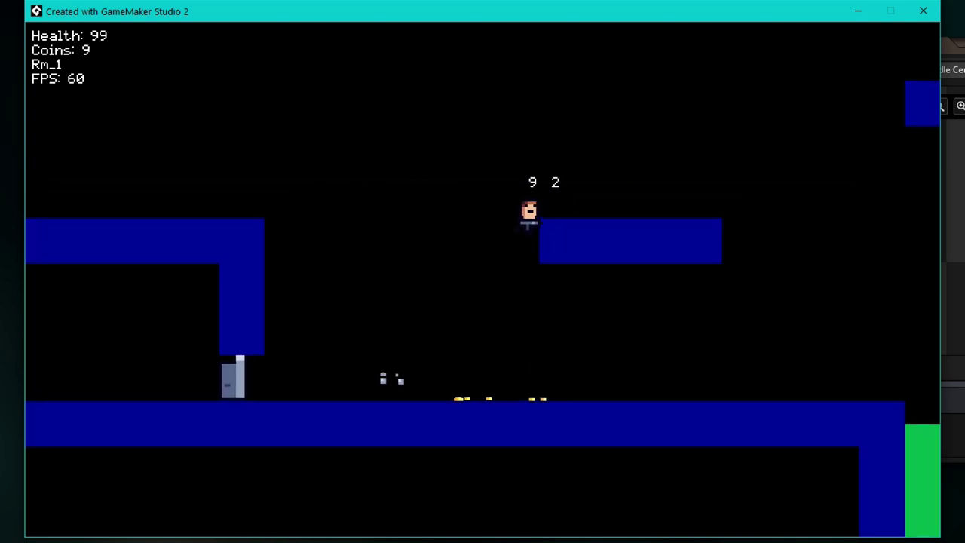
pyautogui.press('Right')
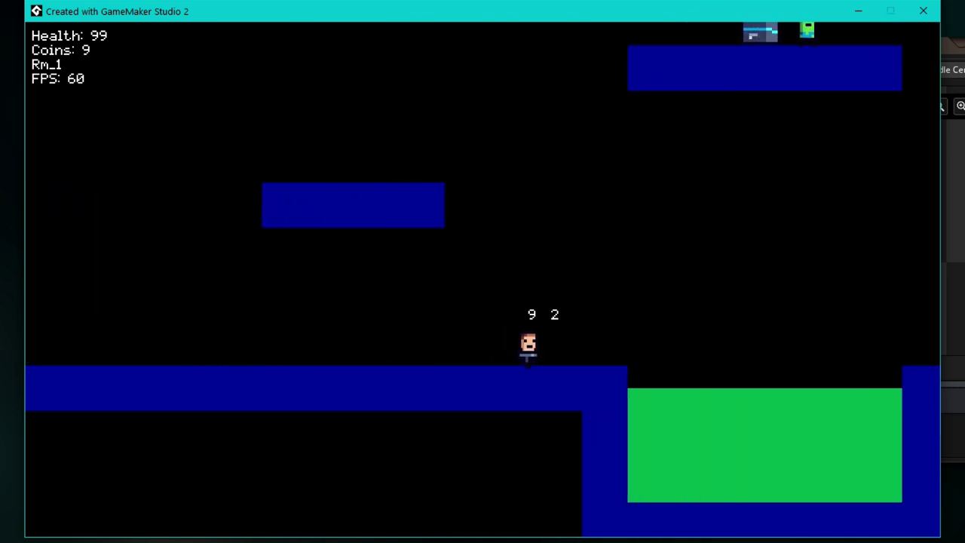
pyautogui.press('Left')
pyautogui.press('Up')
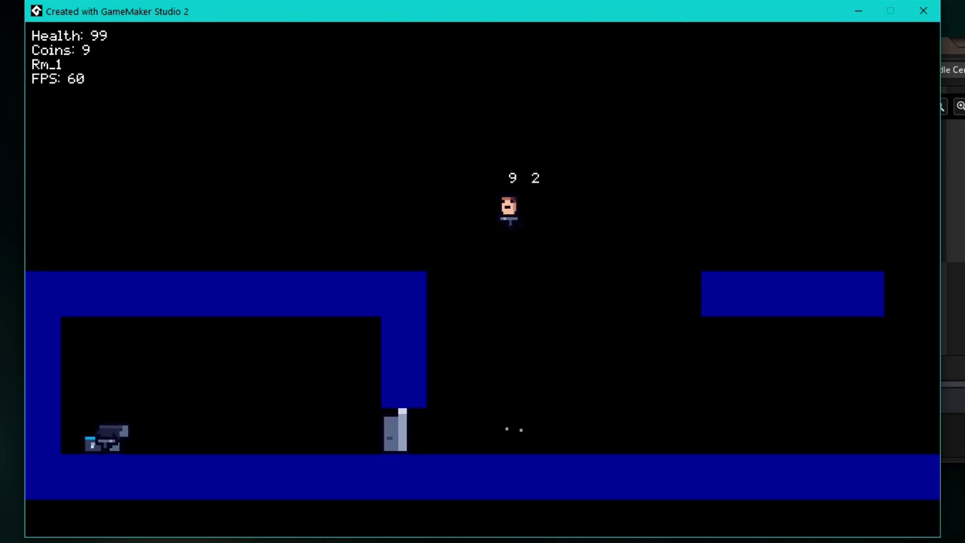
pyautogui.press('Right')
pyautogui.press('Up')
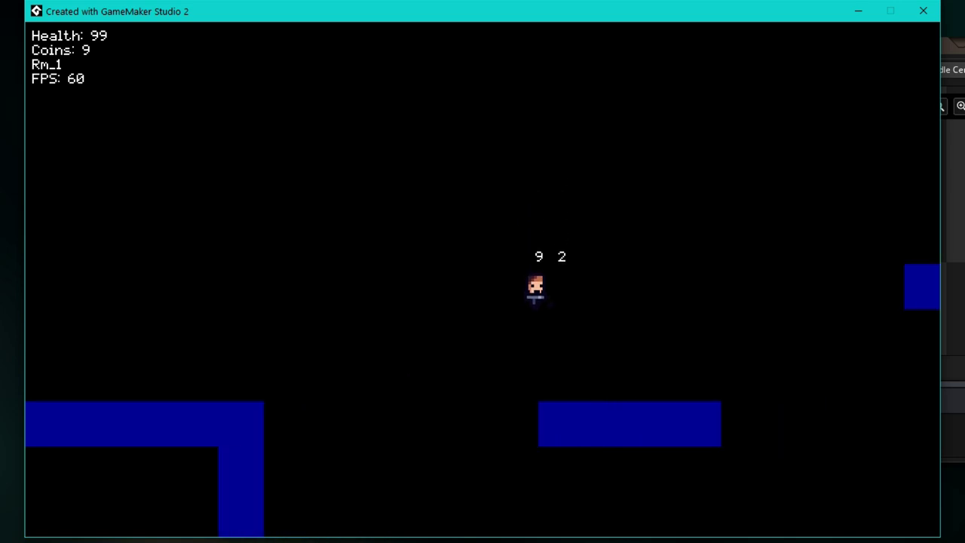
# Step: Jump to the high platform, shoot the enemy beside the weapon chest and open the chest
pyautogui.press('Left')
pyautogui.press('Right')
pyautogui.press('space')
pyautogui.press('x')
pyautogui.press('x')
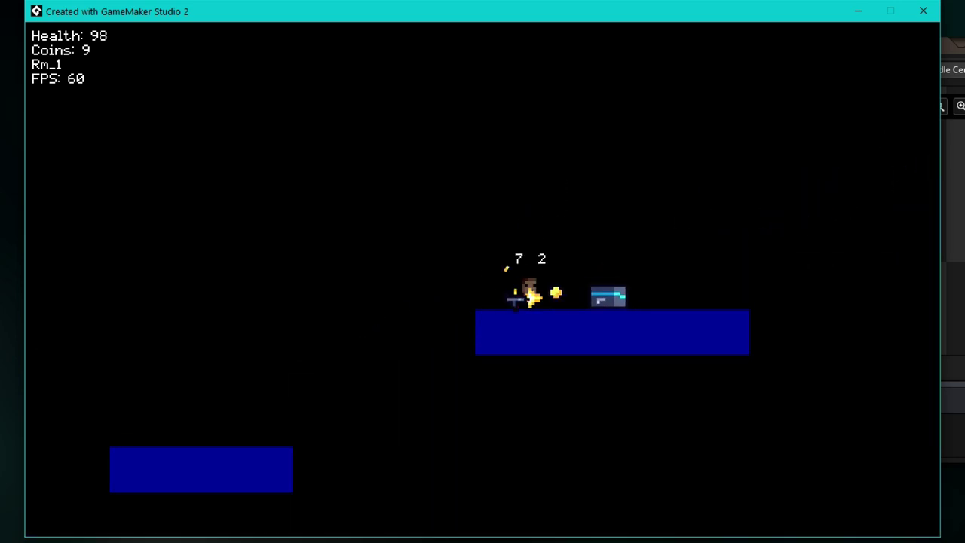
pyautogui.press('x')
pyautogui.press('Right')
pyautogui.press('space')
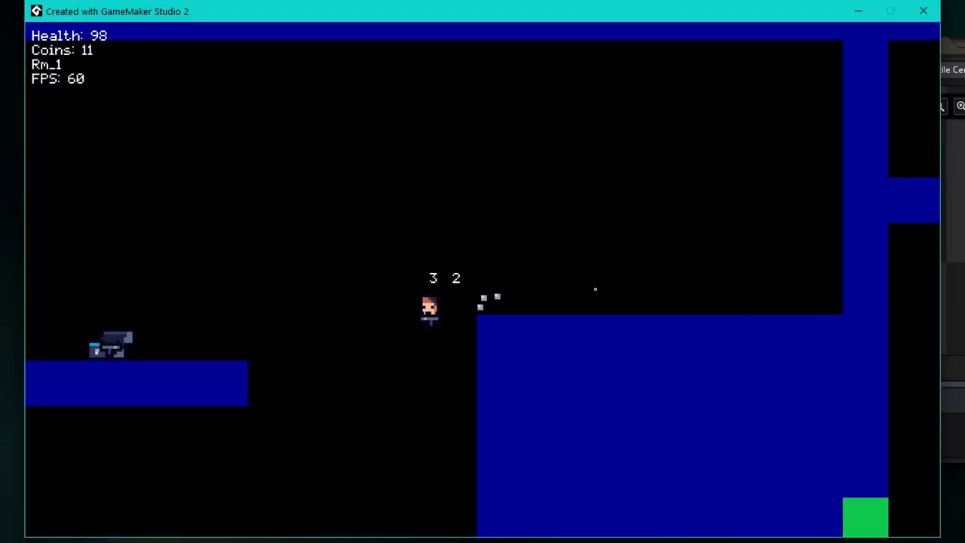
# Step: Fight down from the high ledge to the corridor past the green pool, then advance into the zombie spawner room
pyautogui.press('x')
pyautogui.press('Left')
pyautogui.press('x')
pyautogui.press('x')
pyautogui.press('Left')
pyautogui.press('Right')
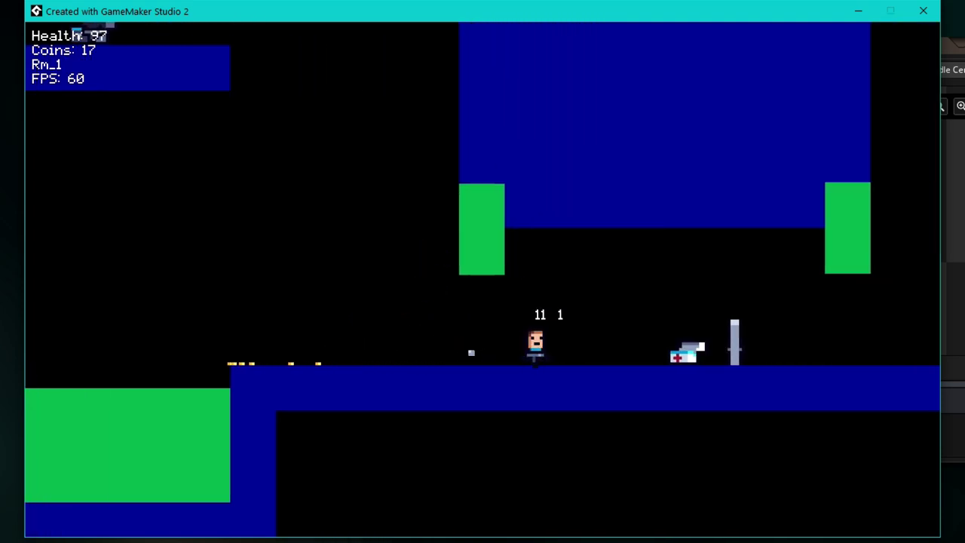
pyautogui.press('Right')
pyautogui.press('x')
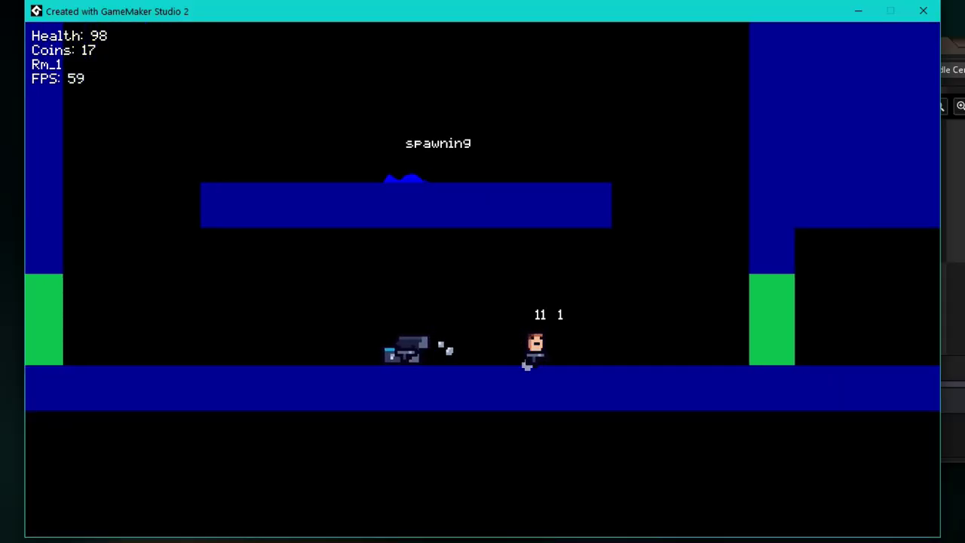
# Step: Return to the open weapon chest, then jump onto the spawner platform and fire across it at the zombies
pyautogui.press('Left')
pyautogui.press('Left')
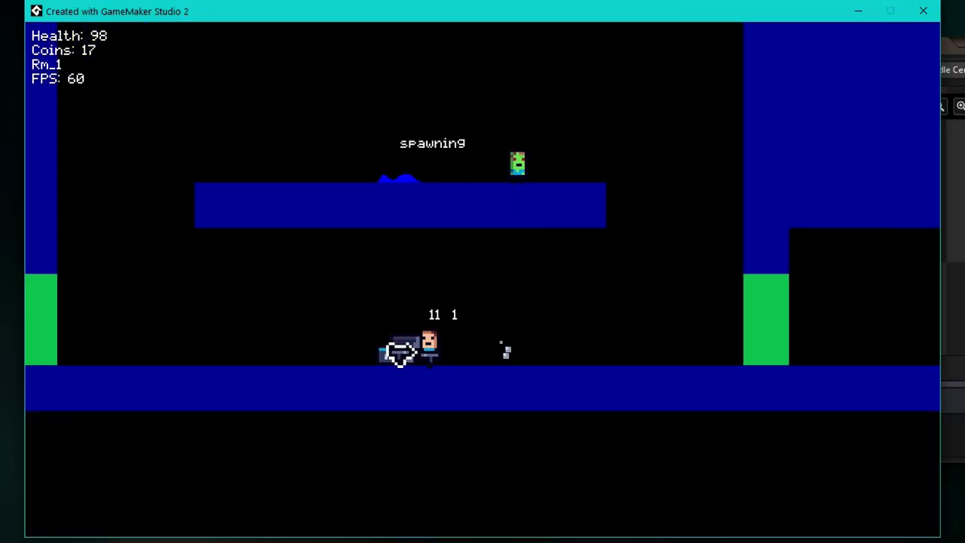
pyautogui.press('space')
pyautogui.press('Right')
pyautogui.press('x')
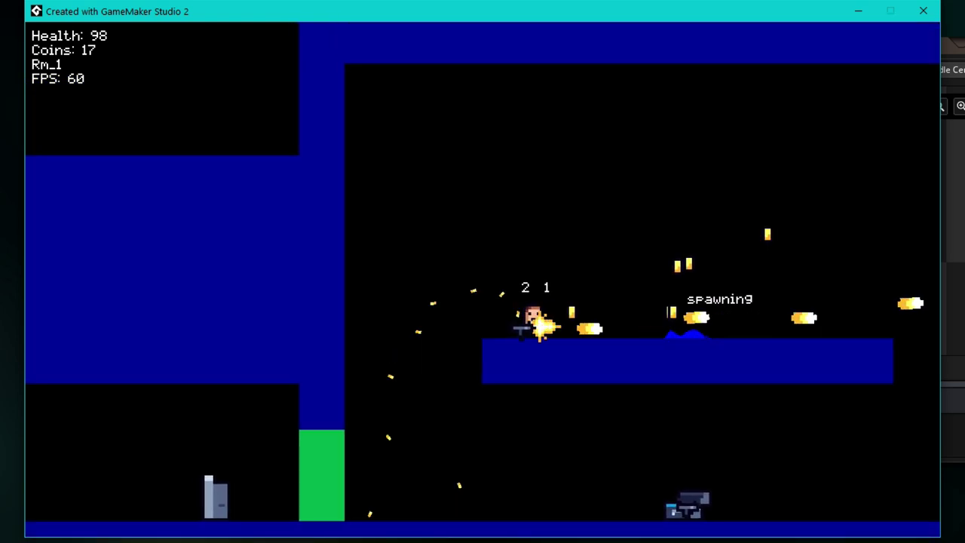
# Step: Move the player off the spawner platform and shoot at the zombies along the room's floor
pyautogui.press('Right')
pyautogui.press('Left')
pyautogui.press('Left')
pyautogui.press('Right')
pyautogui.press('Left')
pyautogui.press('x')
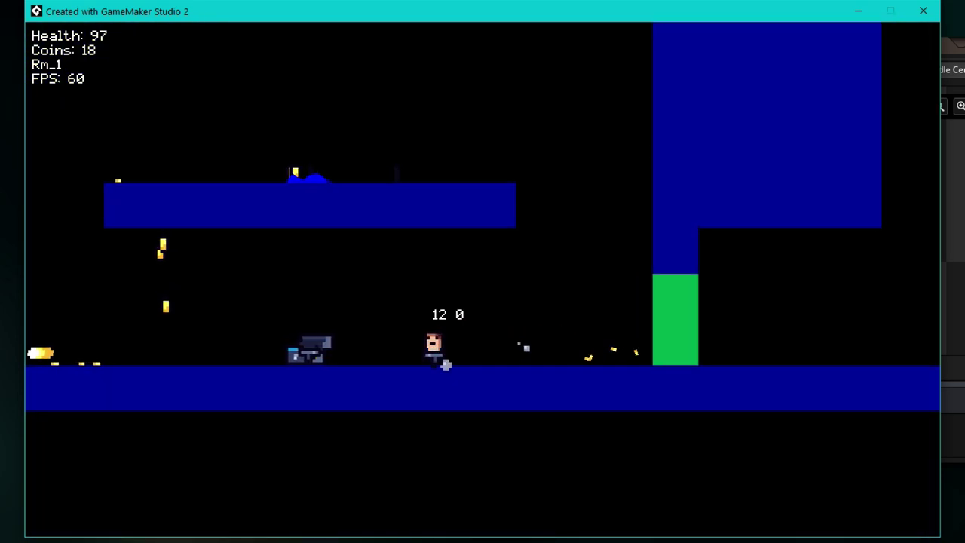
# Step: Collect coins along the spawner room's floor, then climb back onto the platform while shooting zombies
pyautogui.press('Left')
pyautogui.press('space')
pyautogui.press('Right')
pyautogui.press('Left')
pyautogui.press('space')
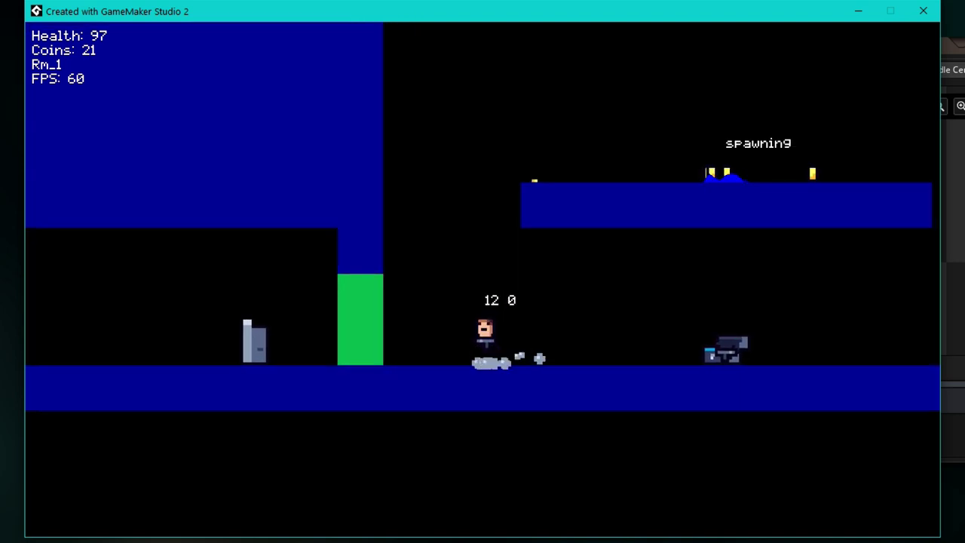
pyautogui.press('Right')
pyautogui.press('x')
pyautogui.press('Right')
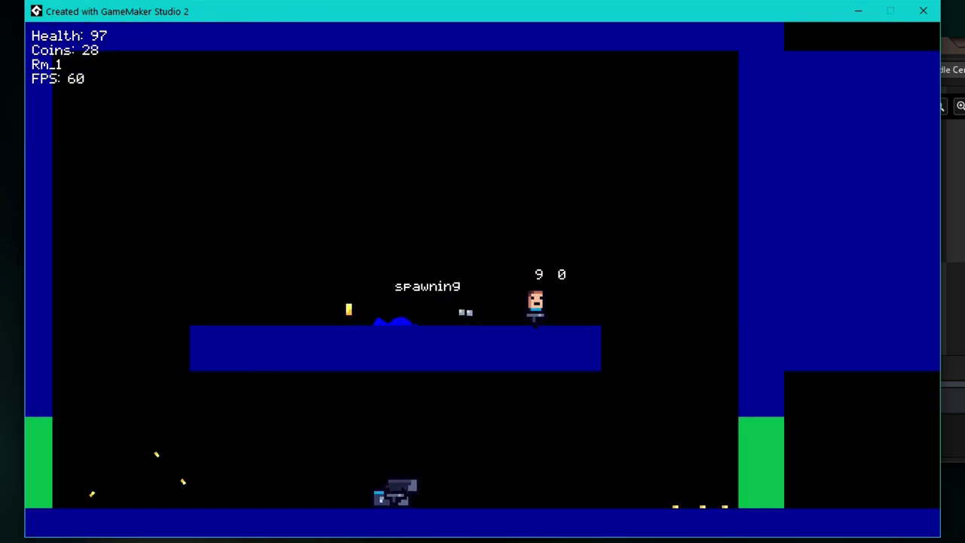
# Step: Run back and forth along the spawner platform, collecting coins and firing the remaining rounds at the zombies
pyautogui.press('Left')
pyautogui.press('space')
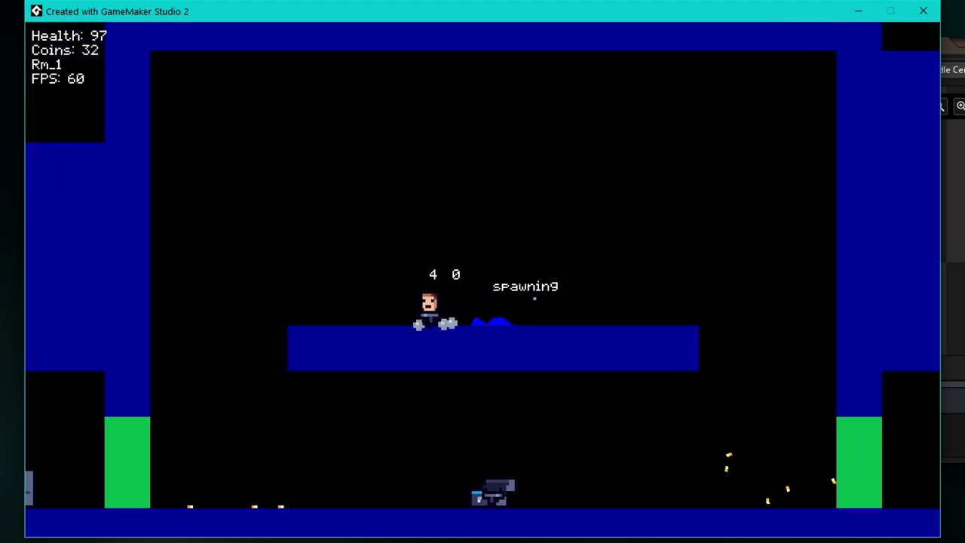
pyautogui.press('Right')
pyautogui.press('x')
pyautogui.press('Left')
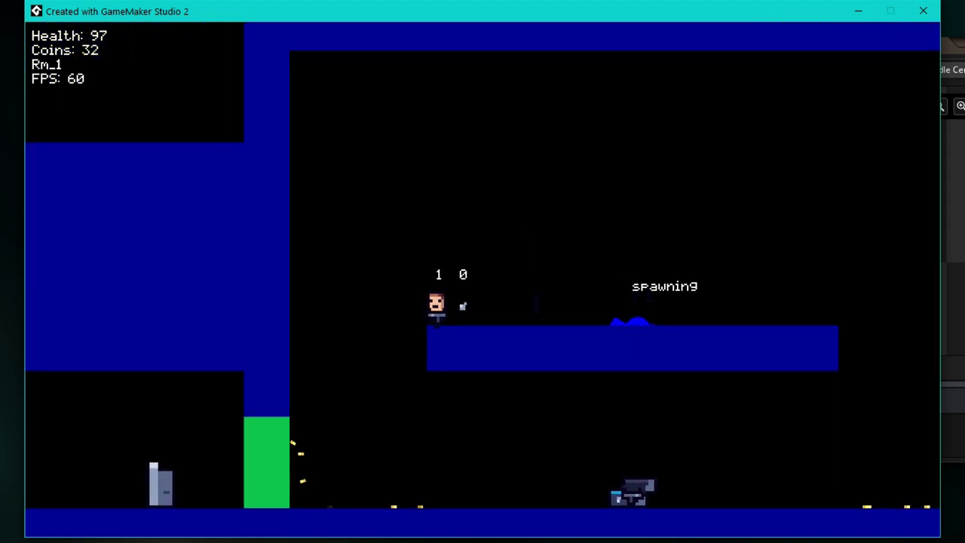
pyautogui.press('Left')
pyautogui.press('Right')
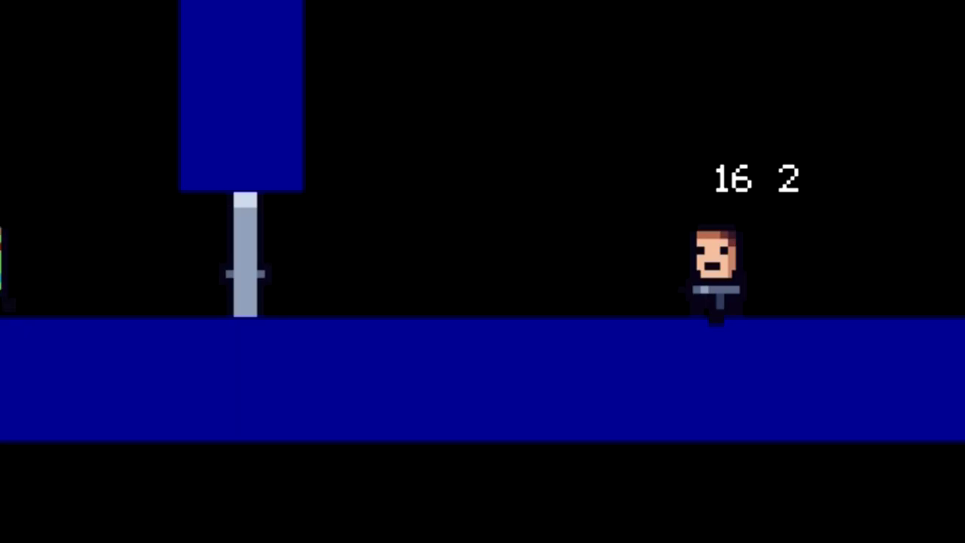
# Step: Jump from the open weapon chest onto the spawner platform with a fresh gun and shoot the zombie there
pyautogui.press('Left')
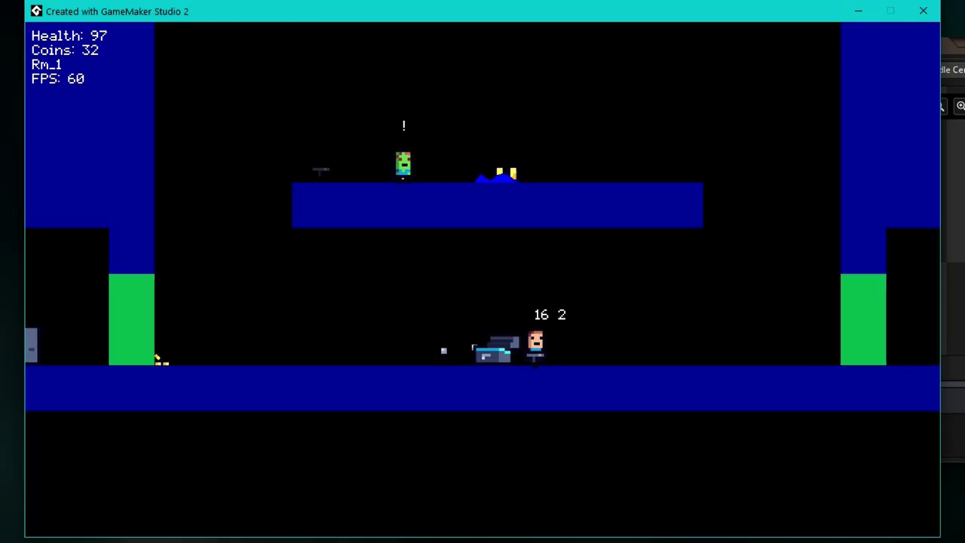
pyautogui.press('Right')
pyautogui.press('Up')
pyautogui.press('x')
pyautogui.press('x')
pyautogui.press('x')
pyautogui.press('x')
pyautogui.press('x')
pyautogui.press('Left')
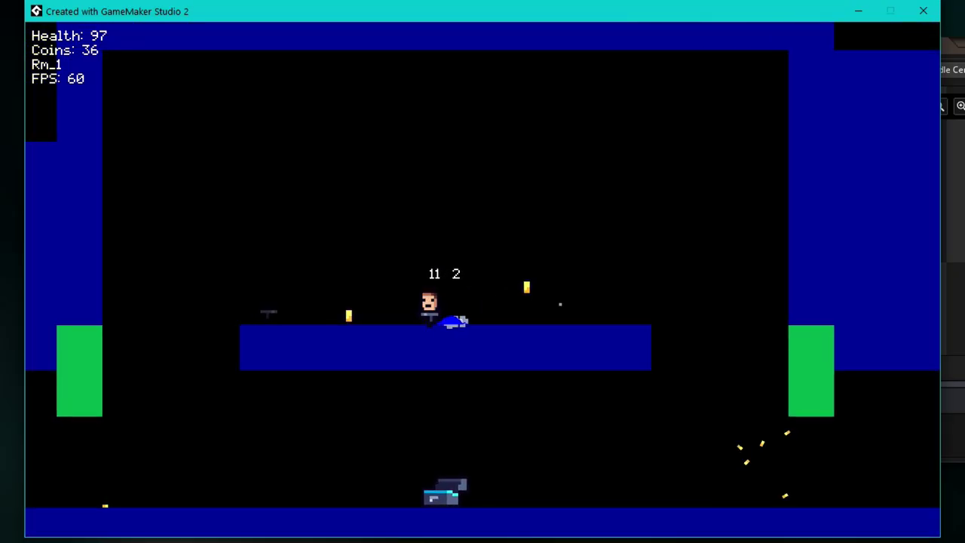
# Step: Run through the far passage and up the shaft to the exit elevator, then pause the game and continue
pyautogui.press('Right')
pyautogui.press('Right')
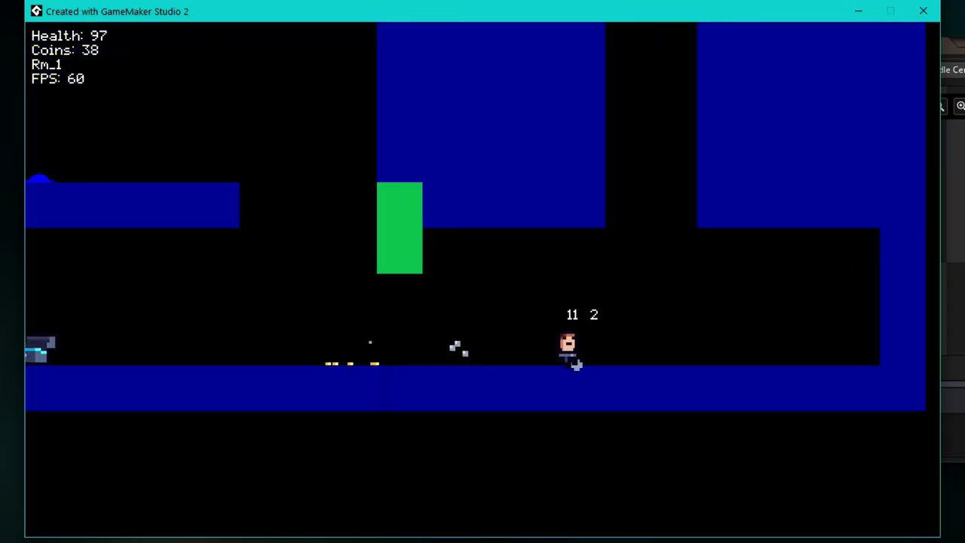
pyautogui.press('Up')
pyautogui.press('Right')
pyautogui.press('Escape')
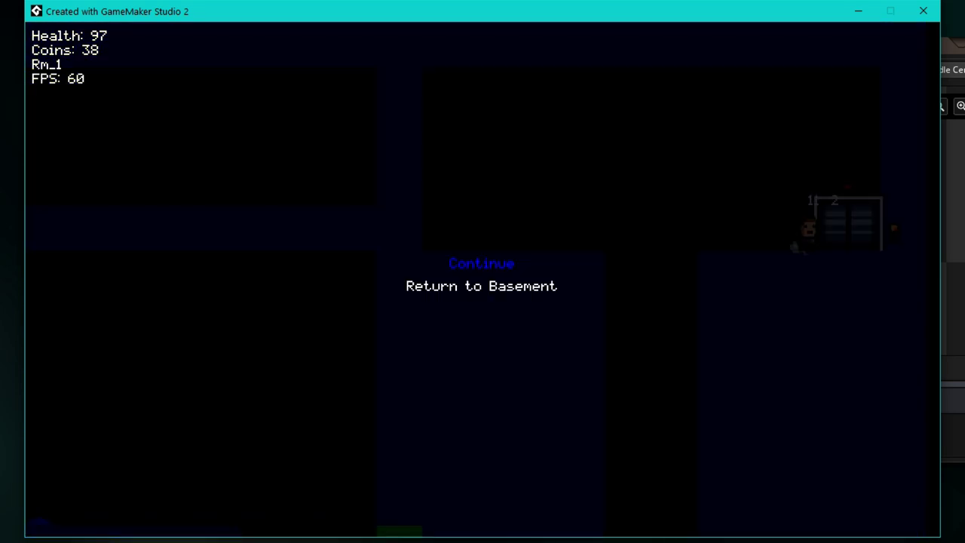
pyautogui.press('Return')
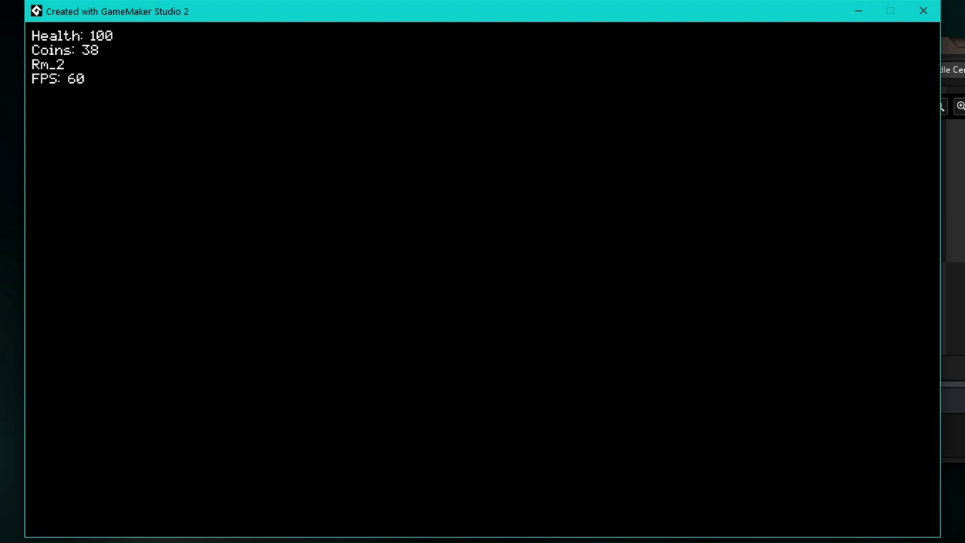
# Step: Pick up the rifle near the Rm_2 elevator, then jump up and open the weapon chest on the second platform
pyautogui.press('Right')
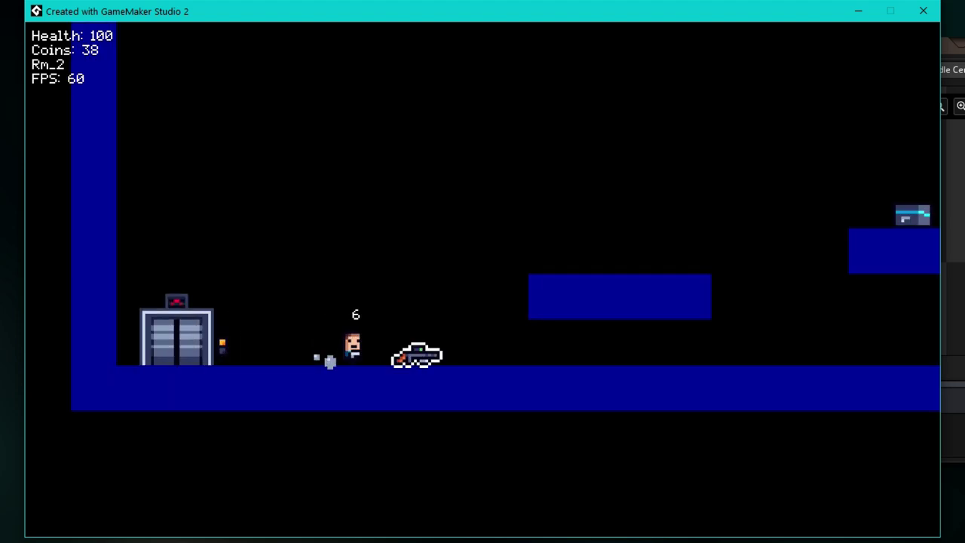
pyautogui.press('Right')
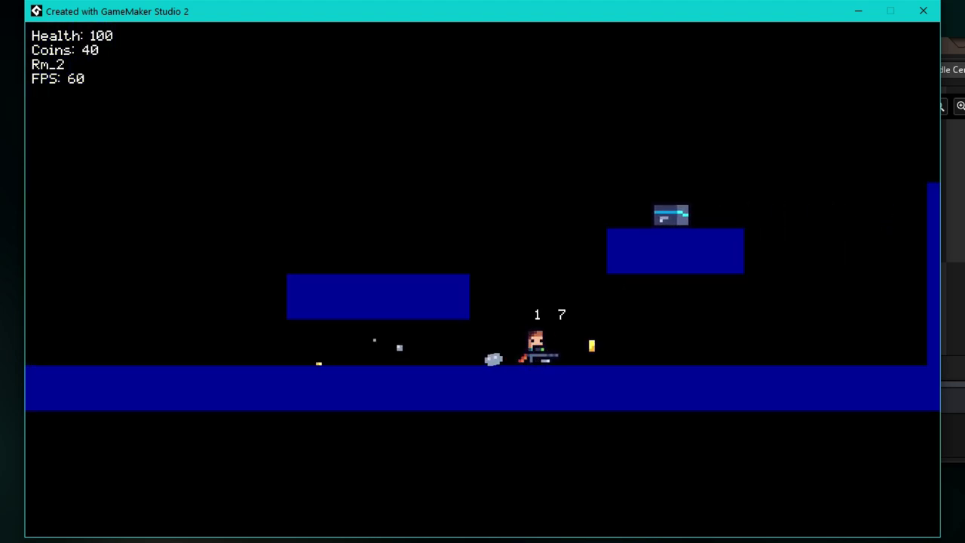
pyautogui.press('Right')
pyautogui.press('space')
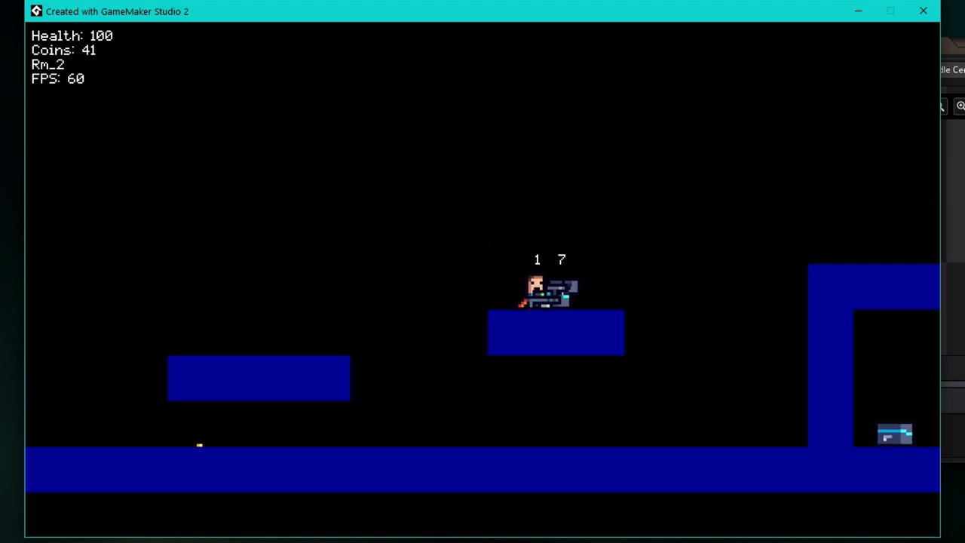
# Step: Jump across to the walled room's roof, drop down, enter through its green door and open the weapon chest inside
pyautogui.press('space')
pyautogui.press('Right')
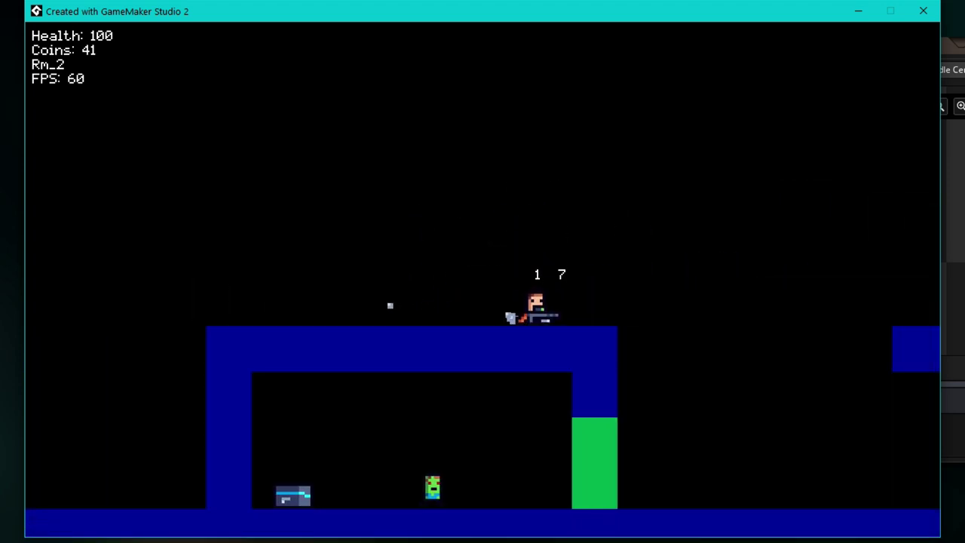
pyautogui.press('Right')
pyautogui.press('Left')
pyautogui.press('Left')
pyautogui.press('Left')
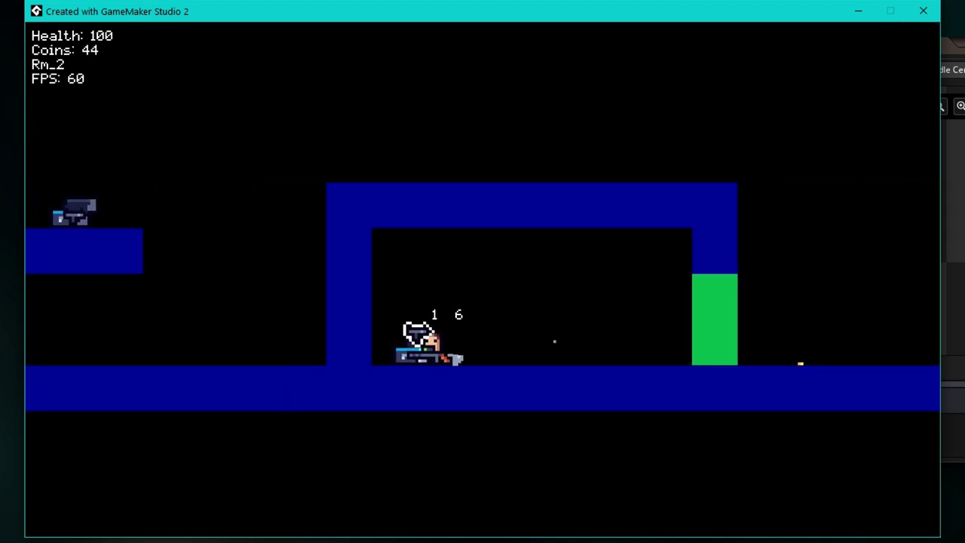
# Step: Run from the chest room across the green pit and fire the rifle in both directions on the far ledge
pyautogui.press('Right')
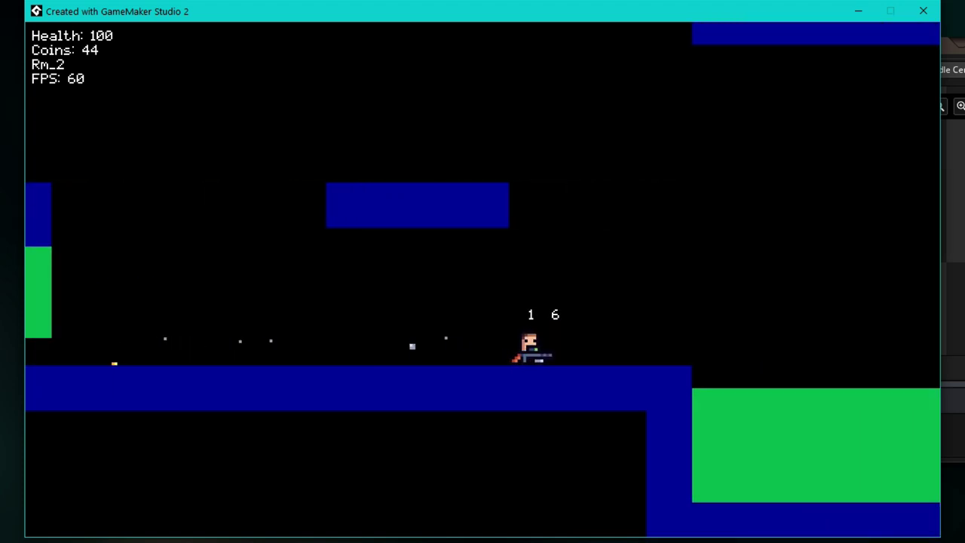
pyautogui.press('Right')
pyautogui.press('space')
pyautogui.press('x')
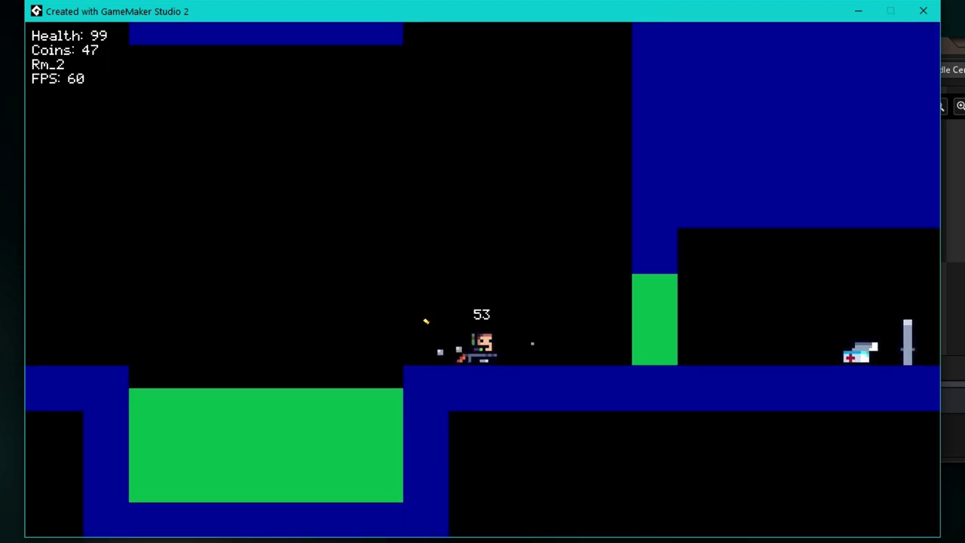
pyautogui.press('Left')
pyautogui.press('x')
pyautogui.press('Right')
pyautogui.press('x')
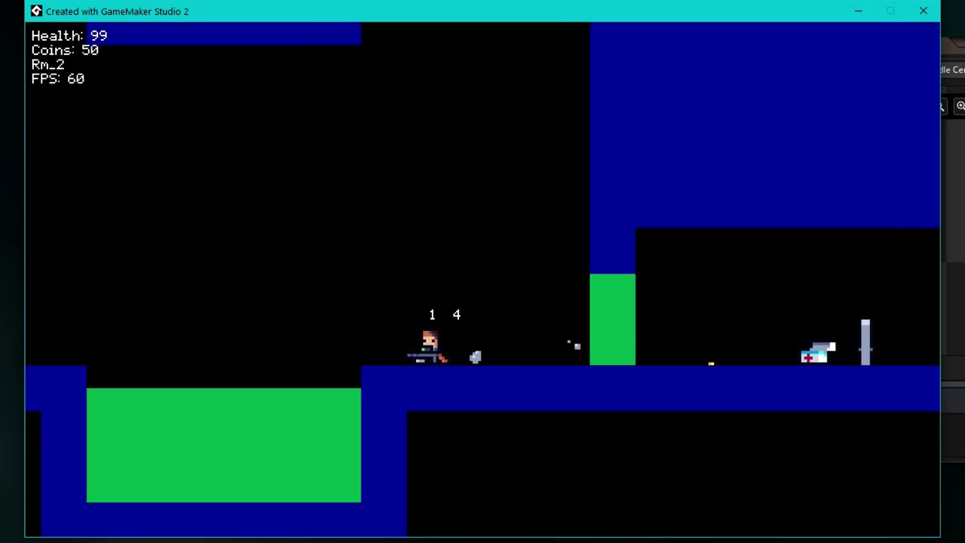
# Step: Run past the medical chest to the next weapon chest, open it and jump onto the spawner platform above
pyautogui.press('Right')
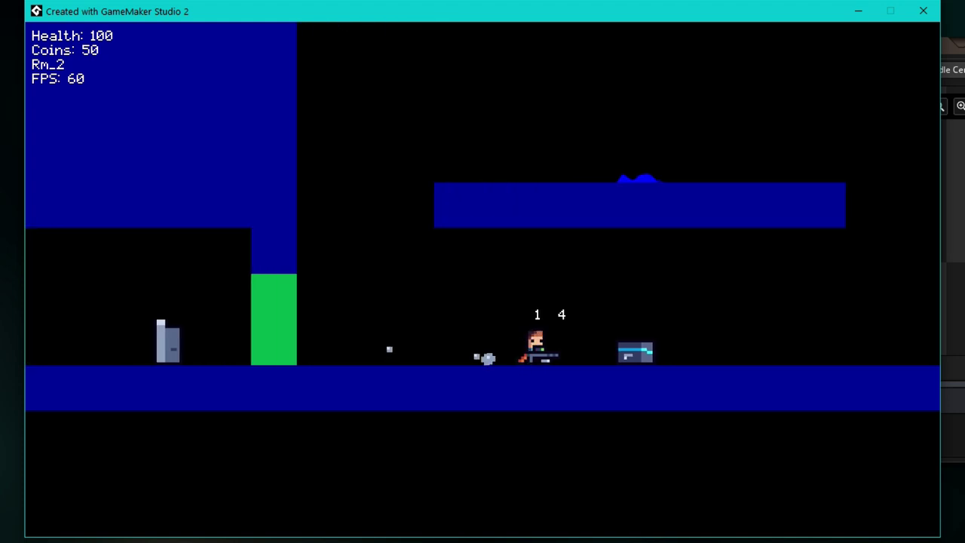
pyautogui.press('Right')
pyautogui.press('space')
pyautogui.press('Left')
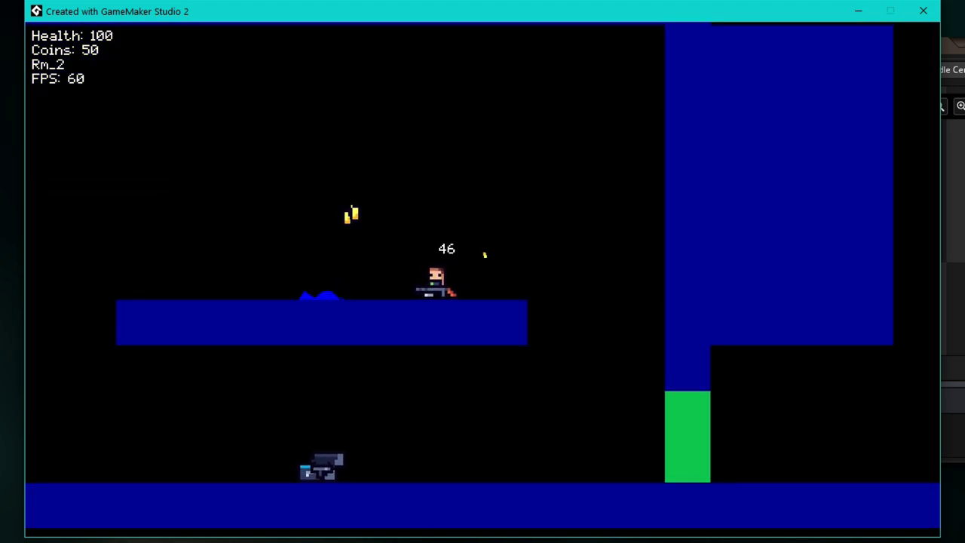
# Step: Move back and forth along the spawner platform, shooting the emerging zombies with the rifle
pyautogui.press('Left')
pyautogui.press('Right')
pyautogui.press('x')
pyautogui.press('Right')
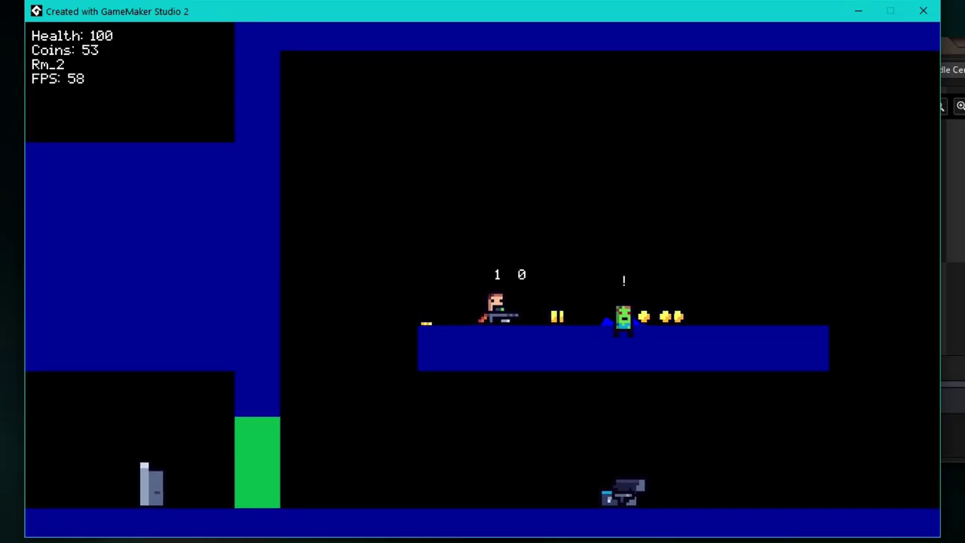
# Step: Swap the rifle for the gun from the open chest below, then return to the spawner platform to fight zombies and collect coins
pyautogui.press('Left')
pyautogui.press('Right')
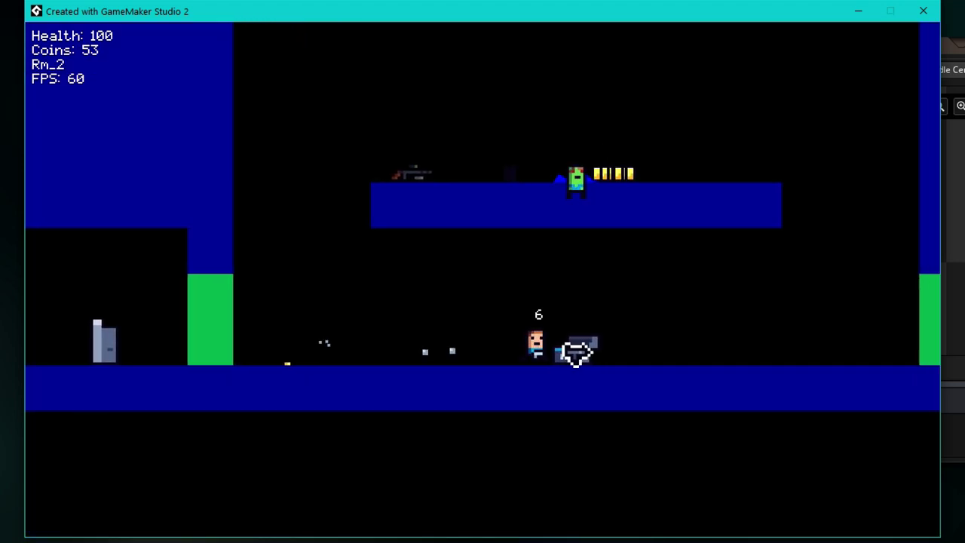
pyautogui.press('Up')
pyautogui.press('Left')
pyautogui.press('Left')
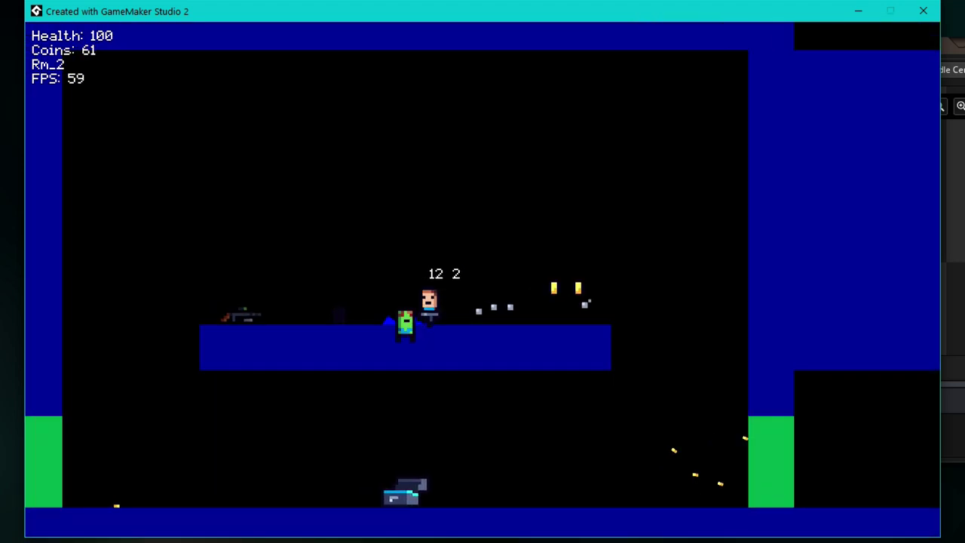
pyautogui.press('Right')
pyautogui.press('Left')
pyautogui.press('space')
# Step: Carry the new gun through the far passage and up the shaft to the elevator, then pause and continue the game
pyautogui.press('Right')
pyautogui.press('Right')
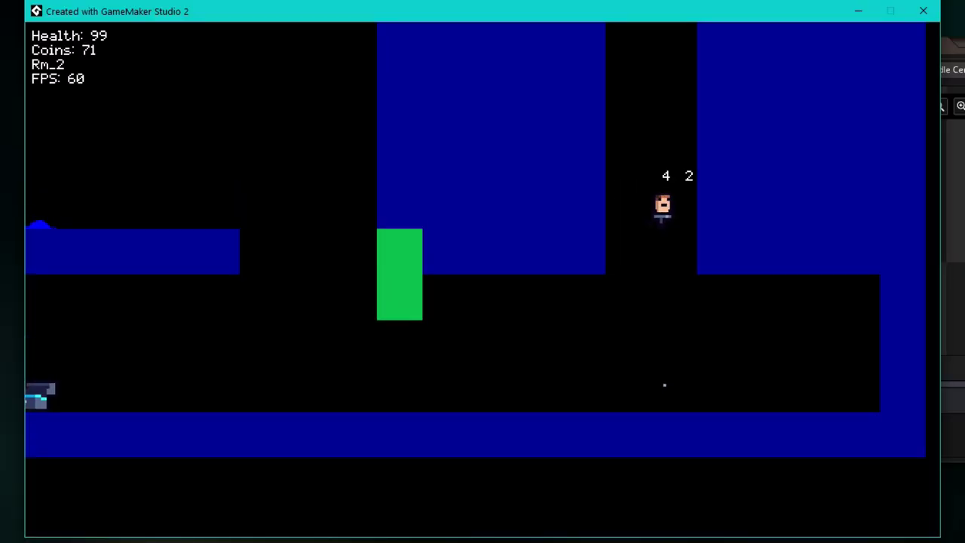
pyautogui.press('Escape')
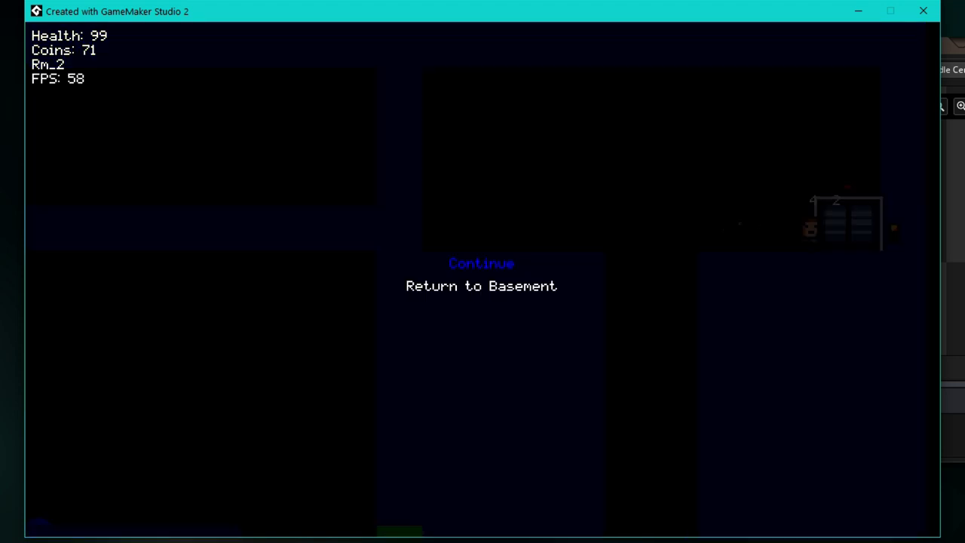
pyautogui.press('Return')
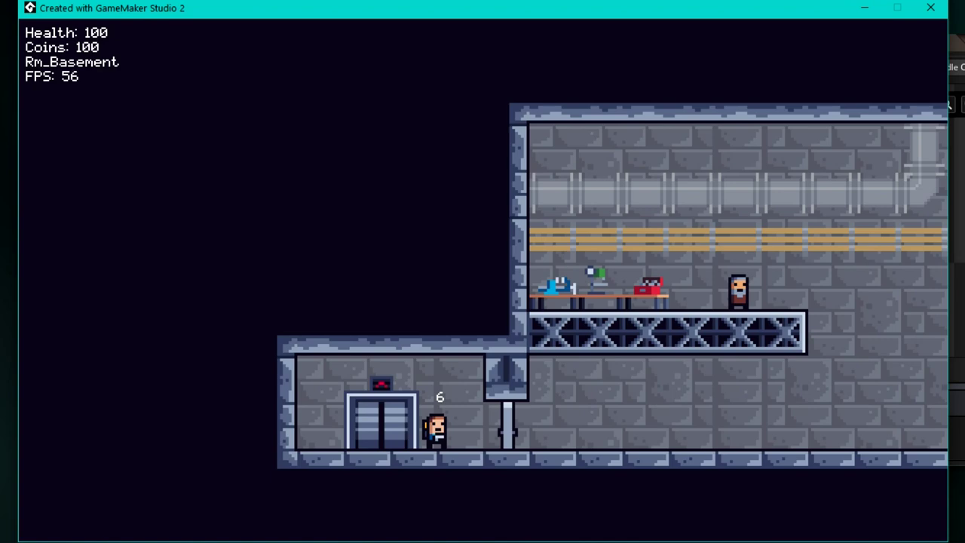
# Step: Walk from the basement elevator through the door toward the vending machine, then jump onto the platform beside the bearded man
pyautogui.press('Right')
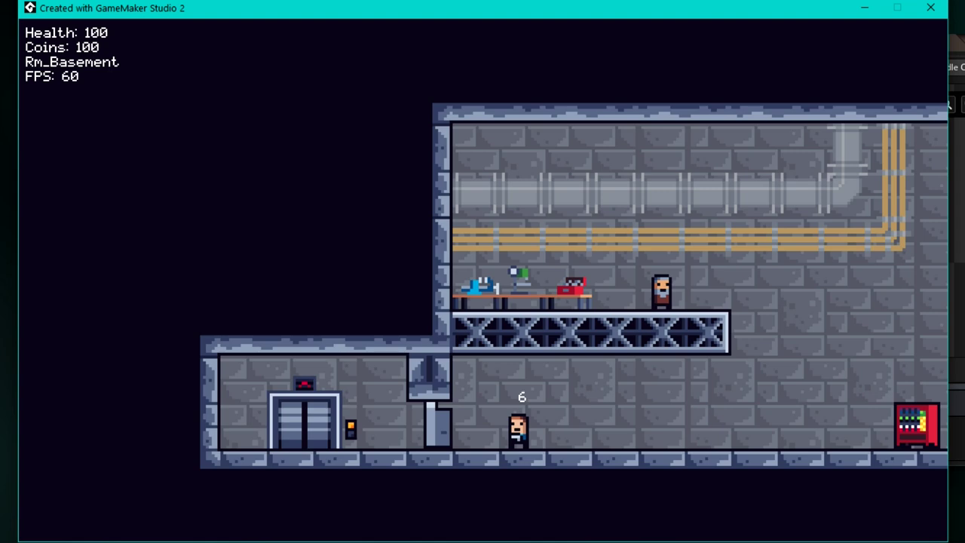
pyautogui.press('Right')
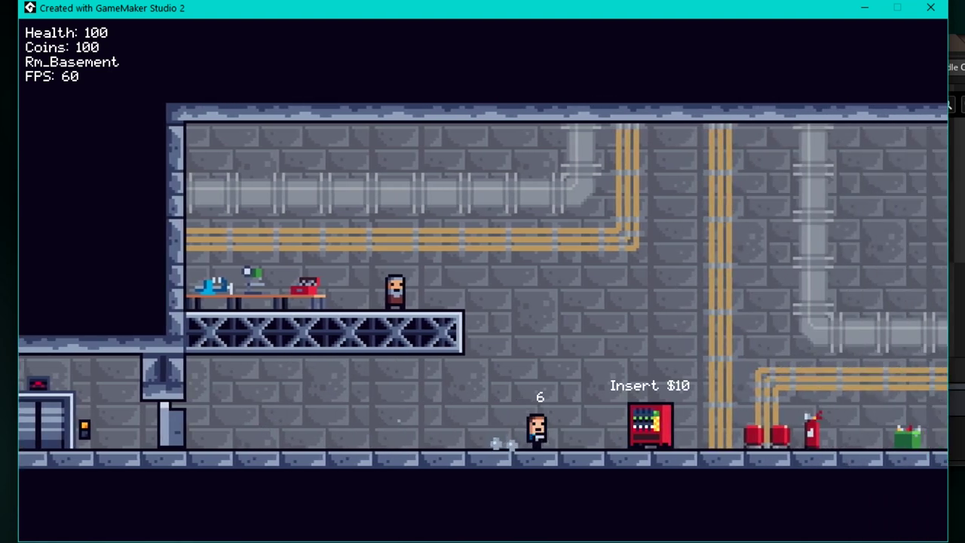
pyautogui.press('space')
pyautogui.press('Left')
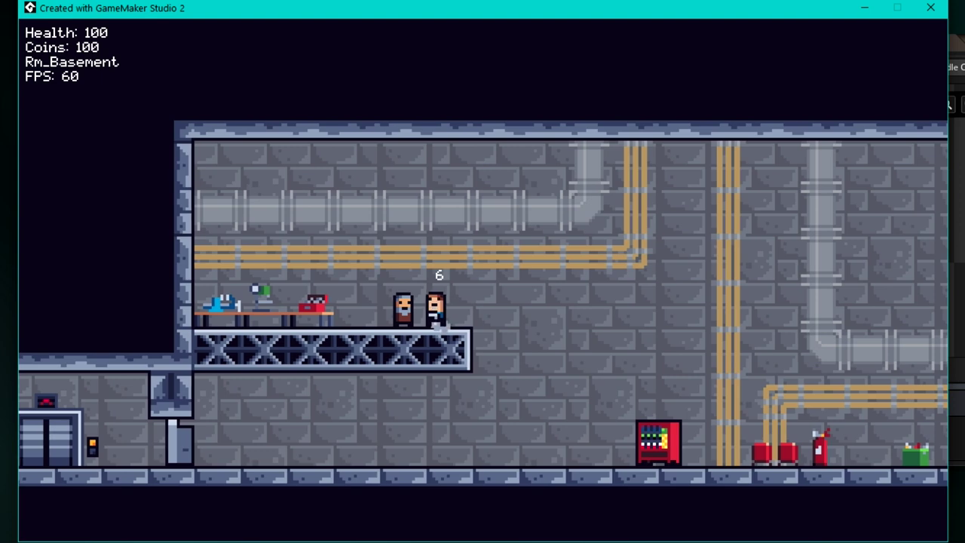
# Step: Walk along the platform to the workbench and back, then drop down and stand at the vending machine
pyautogui.press('Left')
pyautogui.press('Right')
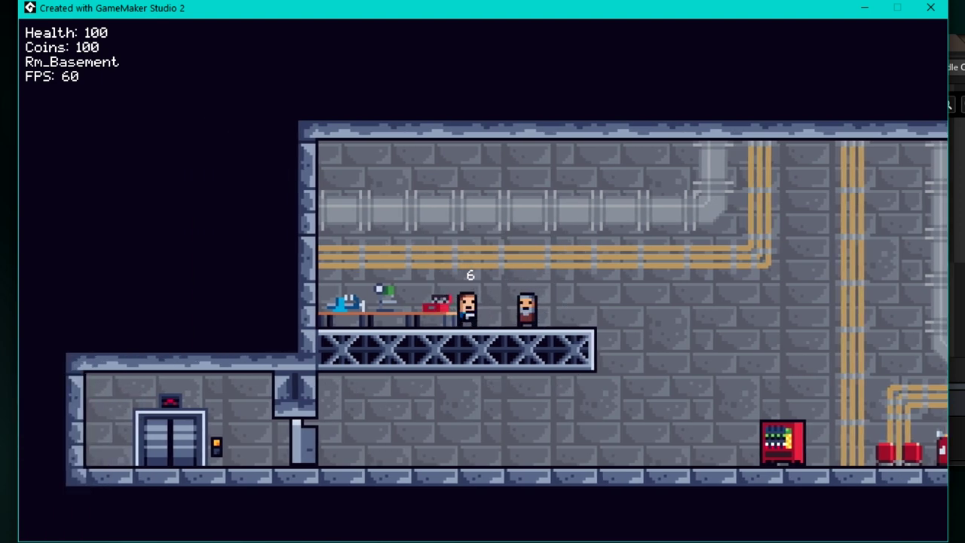
pyautogui.press('Right')
pyautogui.press('Right')
pyautogui.press('Left')
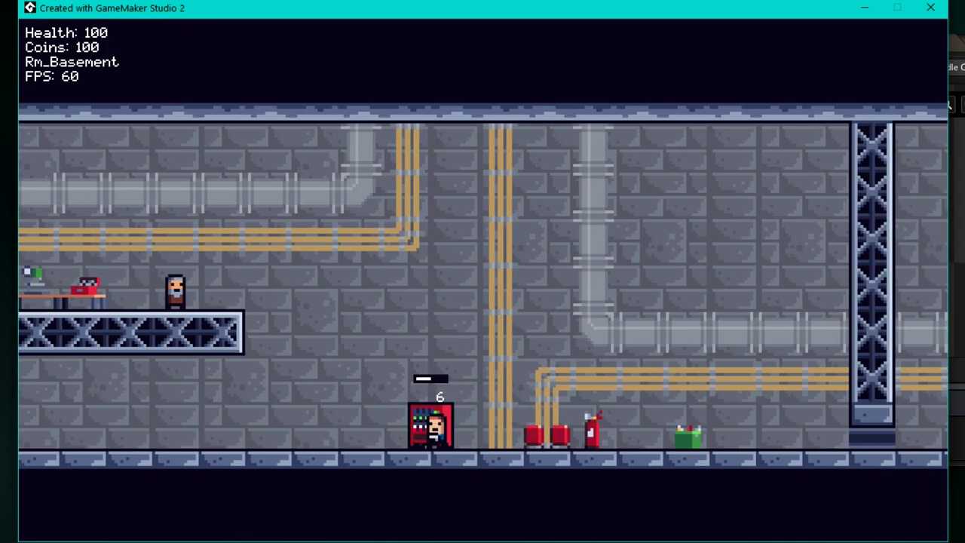